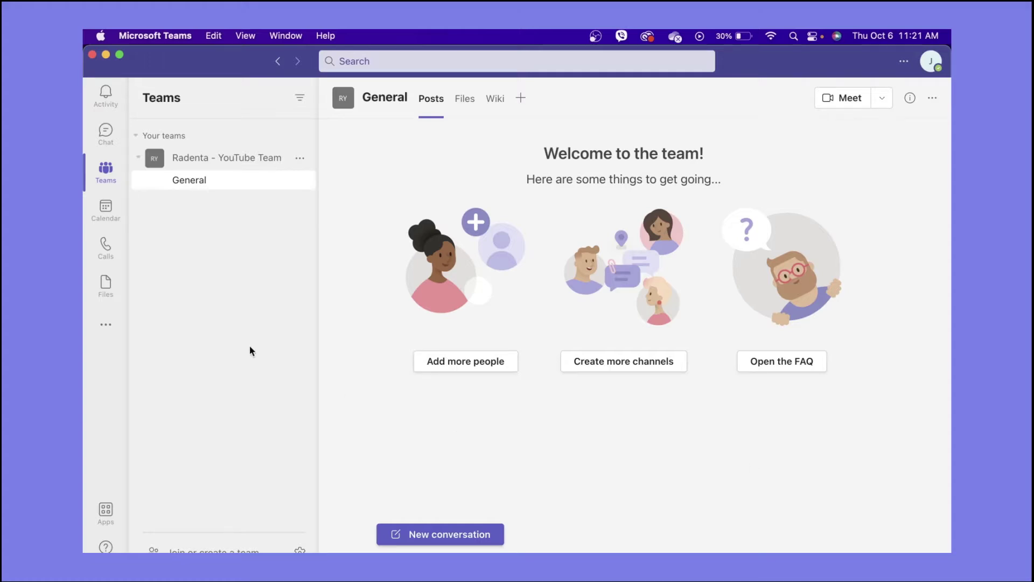
- Join today's scheduled "Powerpoint Presentation Live" meeting from the calendar and mute the microphone
left_click(106, 208)
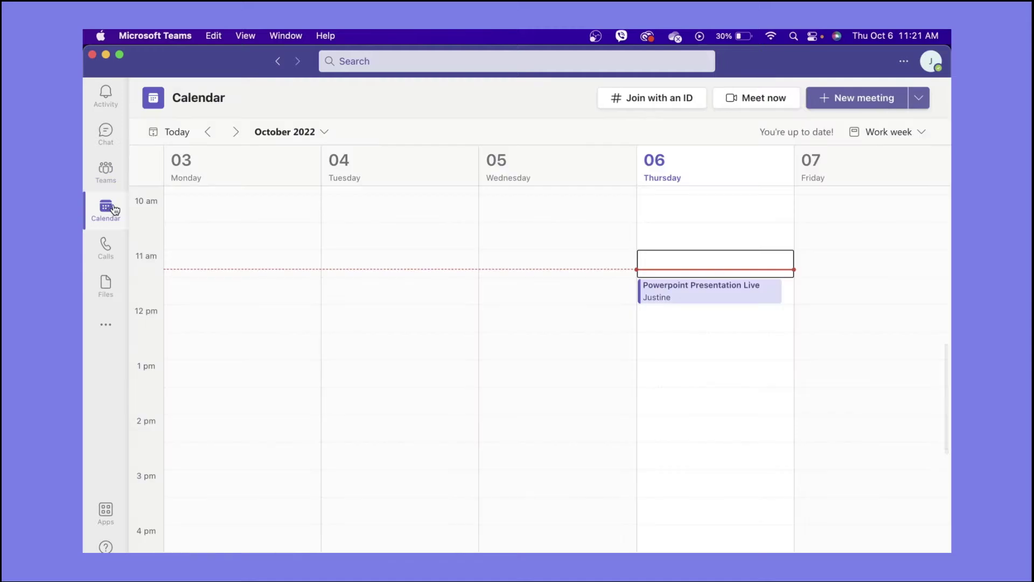
left_click(738, 299)
left_click(425, 266)
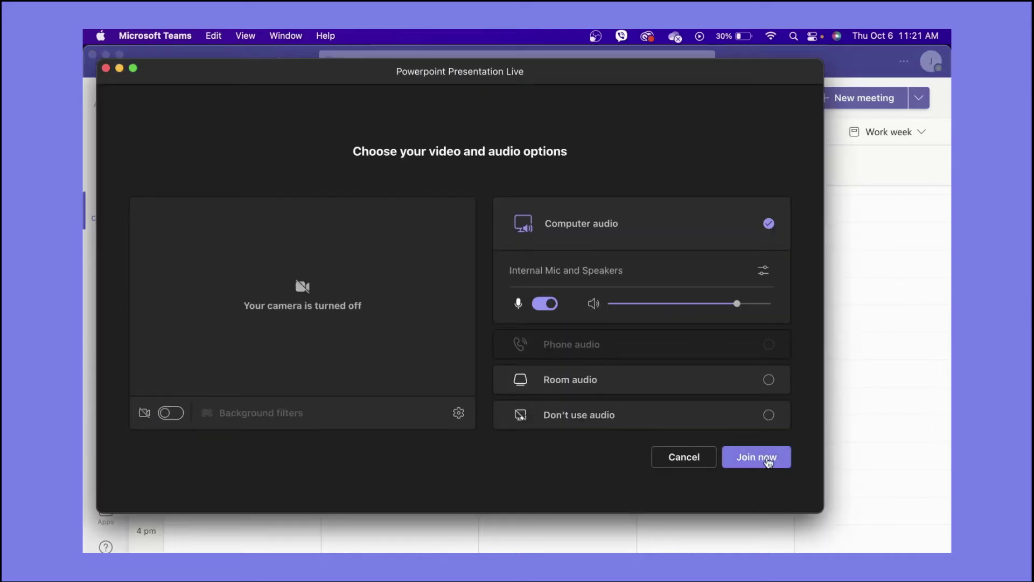
left_click(769, 461)
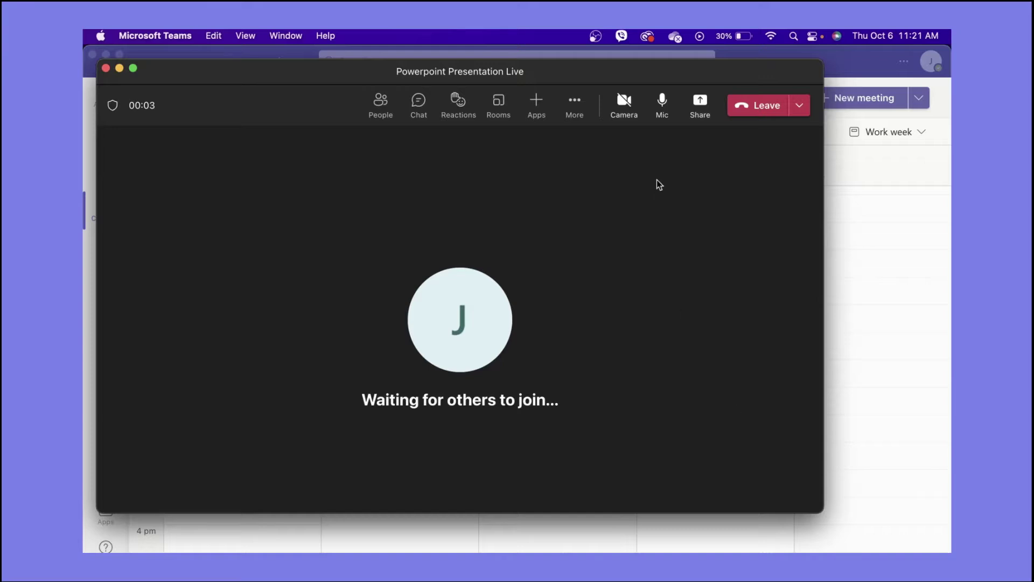
left_click(667, 114)
left_click_drag(683, 69, 771, 76)
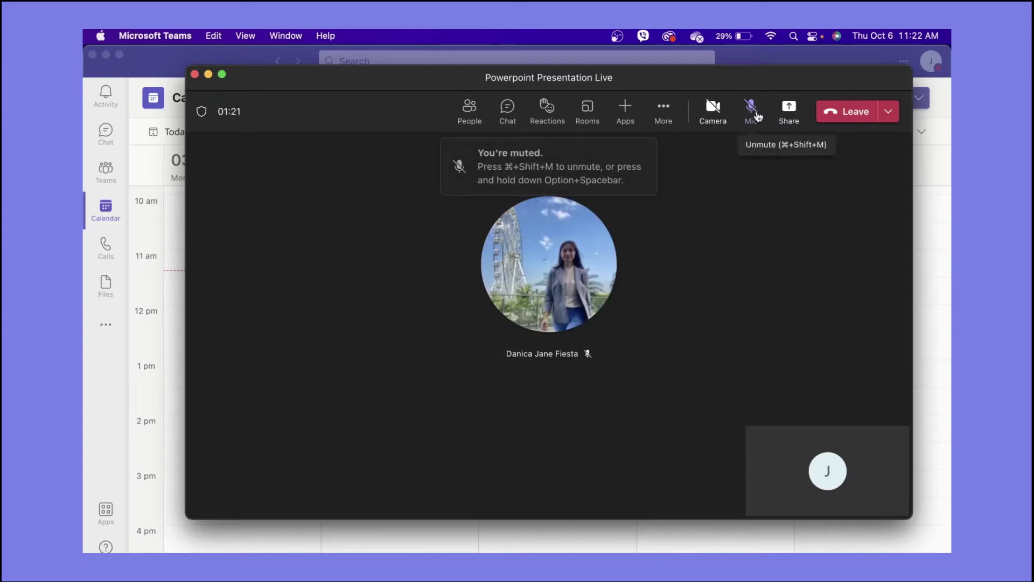
- Share MarketingPPT.pptx from the computer's Documents folder in the meeting with PowerPoint Live
left_click(789, 109)
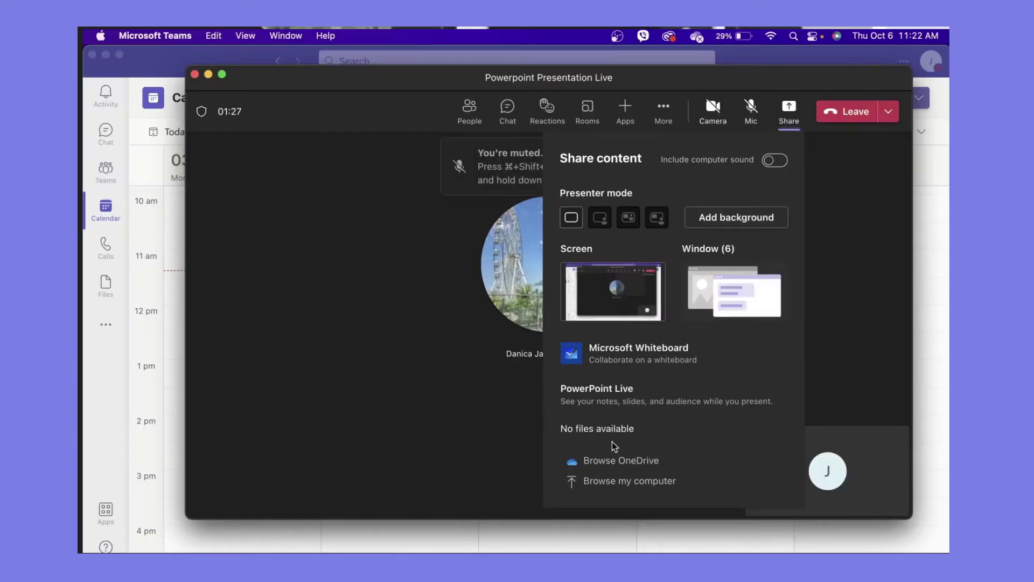
left_click(618, 483)
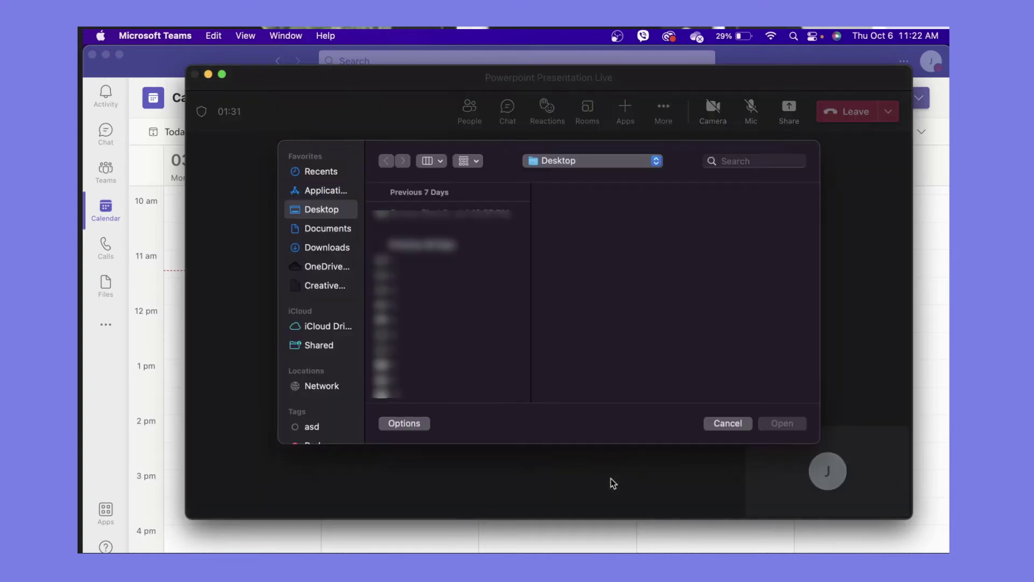
left_click(331, 227)
left_click(417, 215)
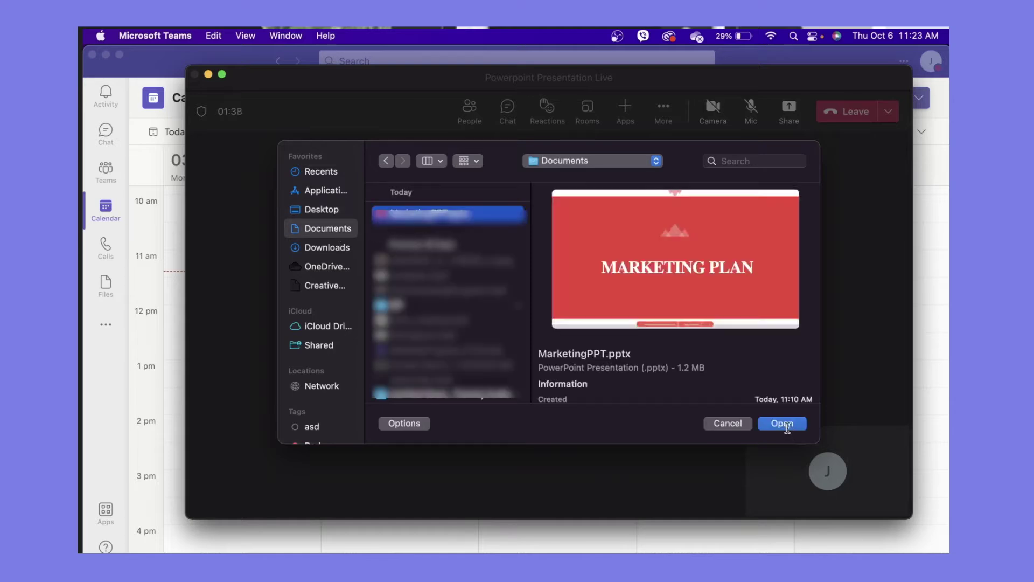
left_click(782, 423)
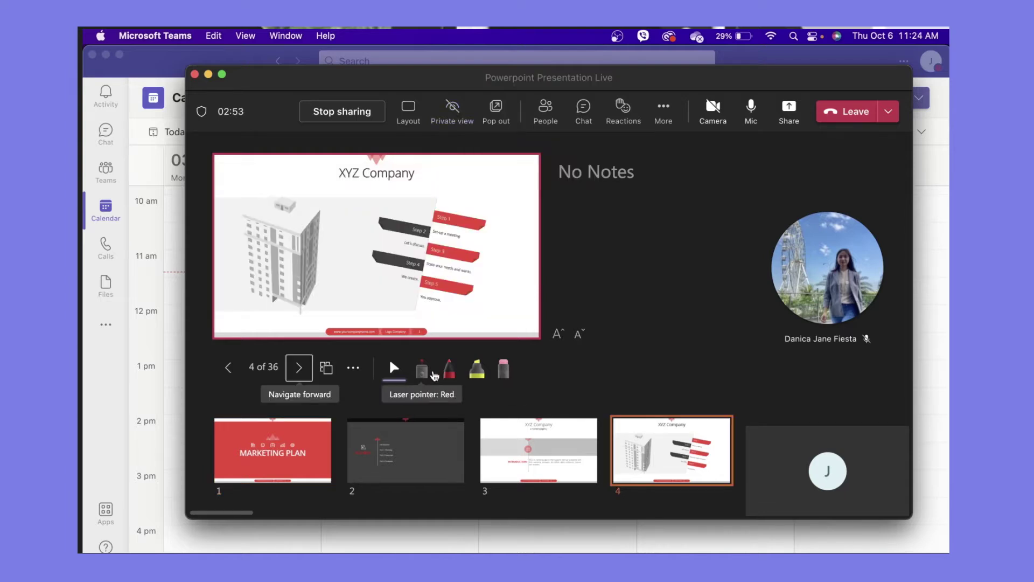
- Point at the building on slide 4 with the red laser pointer and switch to the red pen
left_click(421, 370)
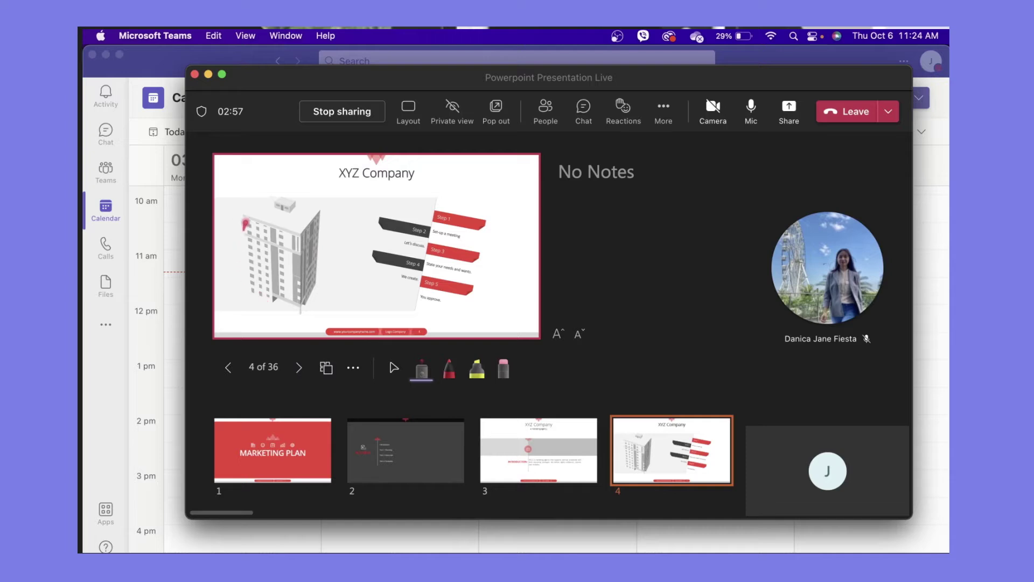
left_click(450, 370)
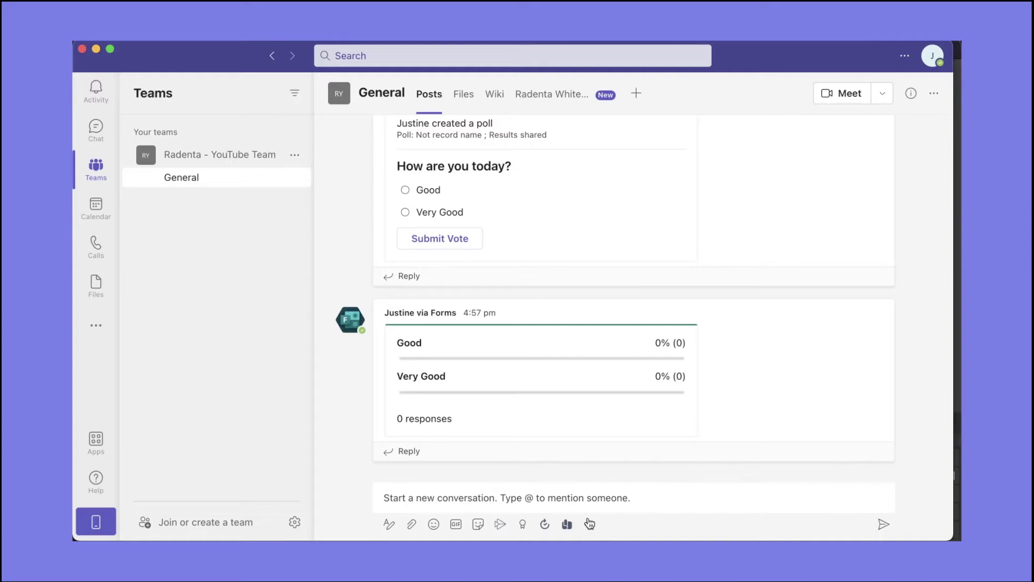
- Post a Forms poll in the General channel asking "How are you today?" with the options "Good" and "Very Good"
left_click(589, 524)
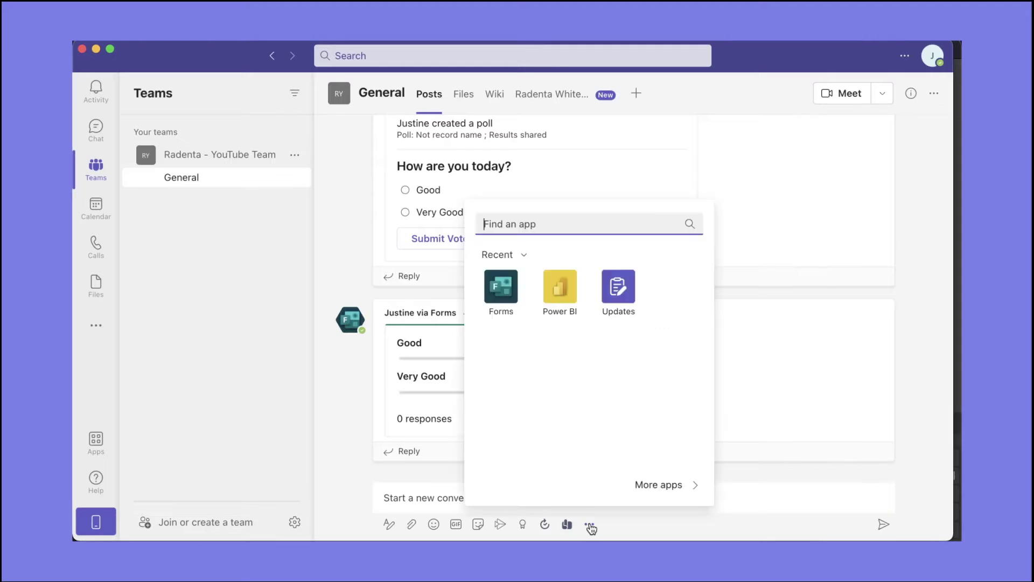
left_click(502, 289)
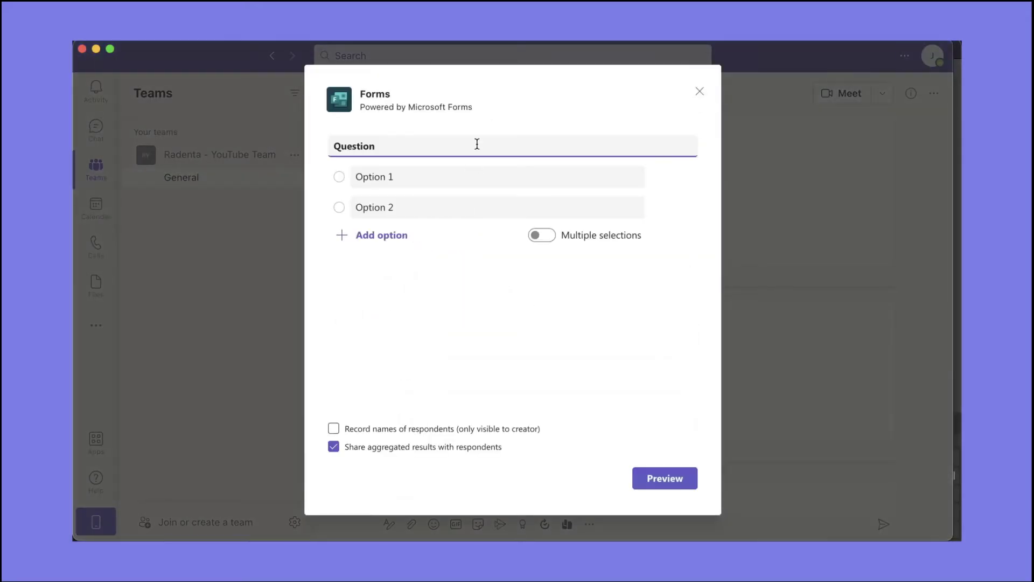
double_click(477, 144)
type("How are you today?")
left_click(453, 177)
type("Good")
left_click(411, 207)
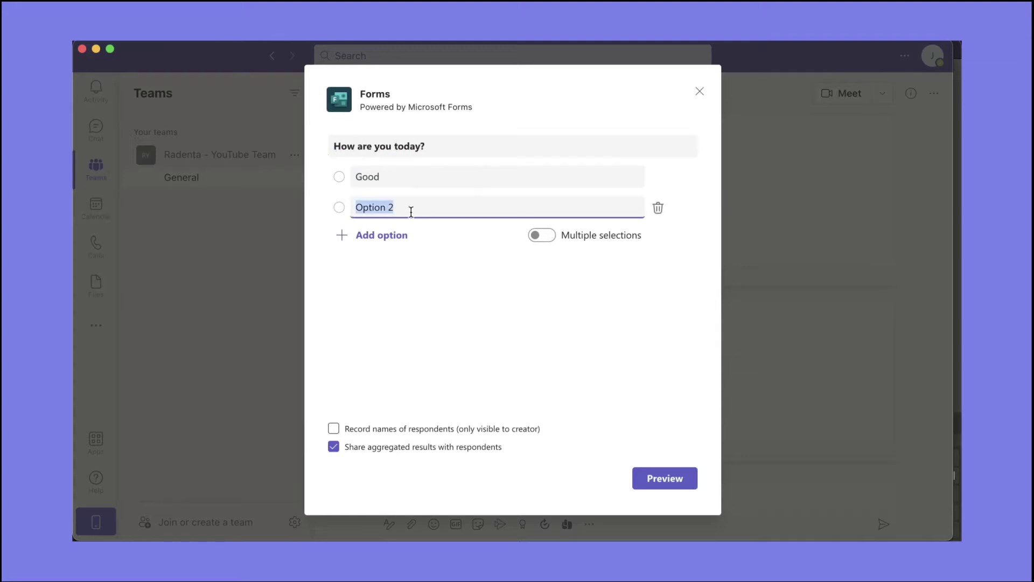
type("Very Good")
left_click(672, 476)
left_click(671, 486)
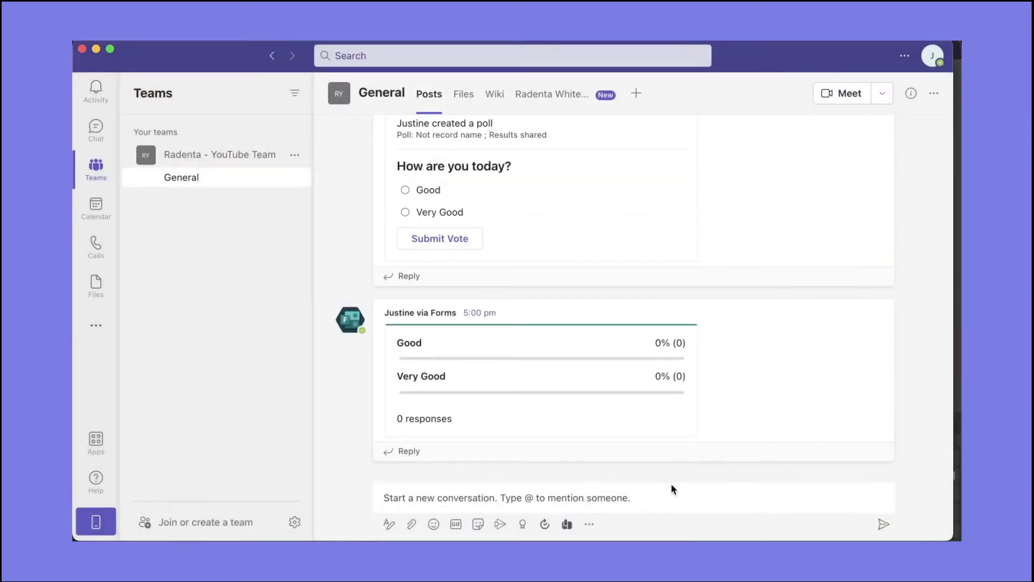
- Pin the Forms app to the channel's message compose area
left_click(589, 524)
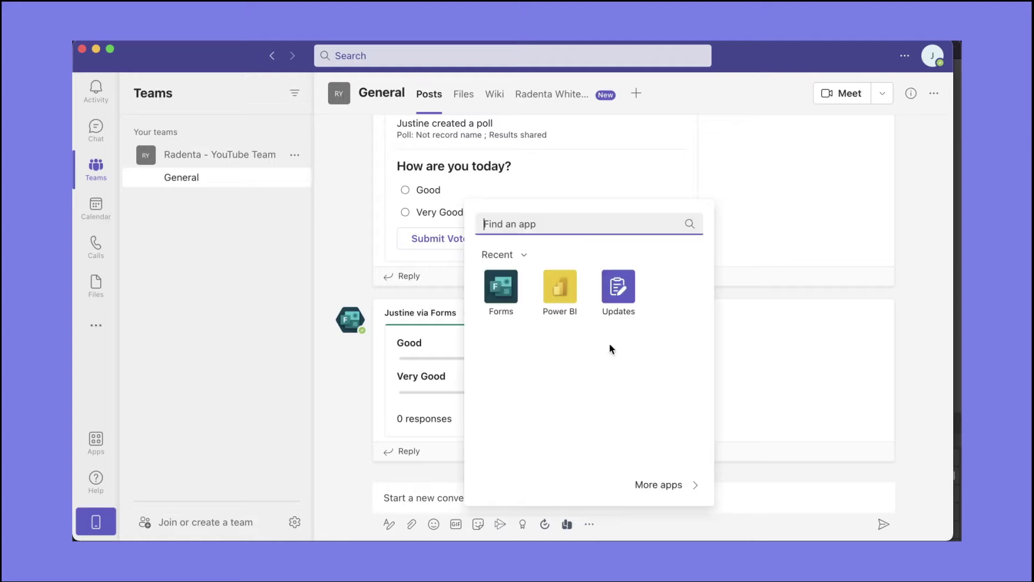
right_click(513, 300)
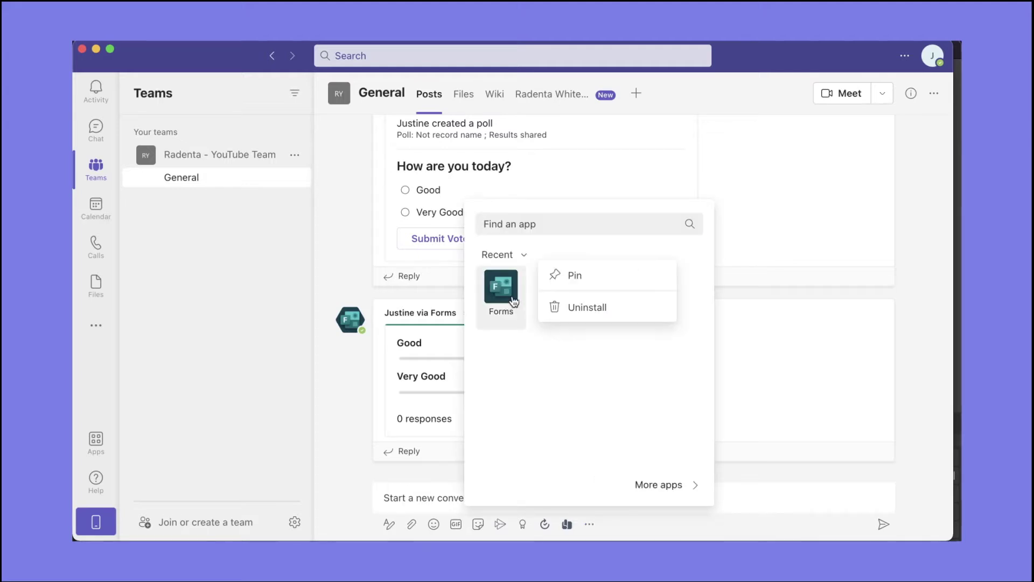
left_click(584, 277)
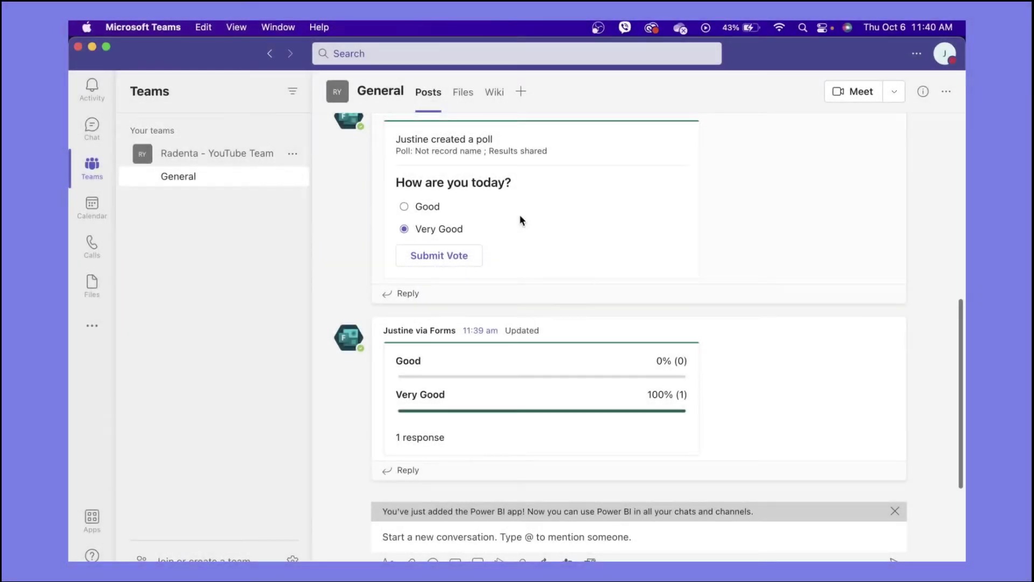
- Open an Outlook share draft for the "How are you today?" poll post and go to its recipient field
scroll(520, 214, "up", 2)
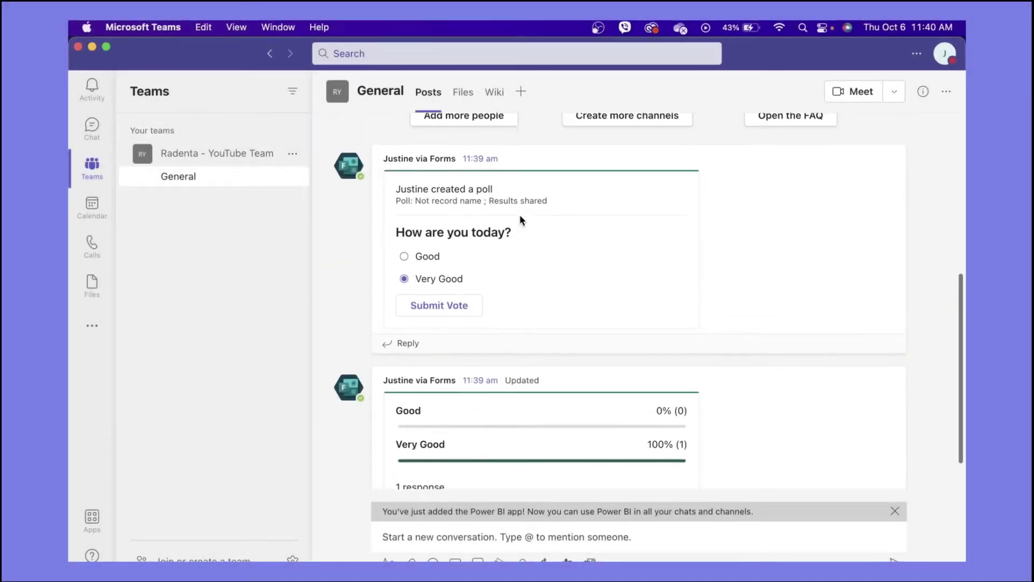
right_click(606, 166)
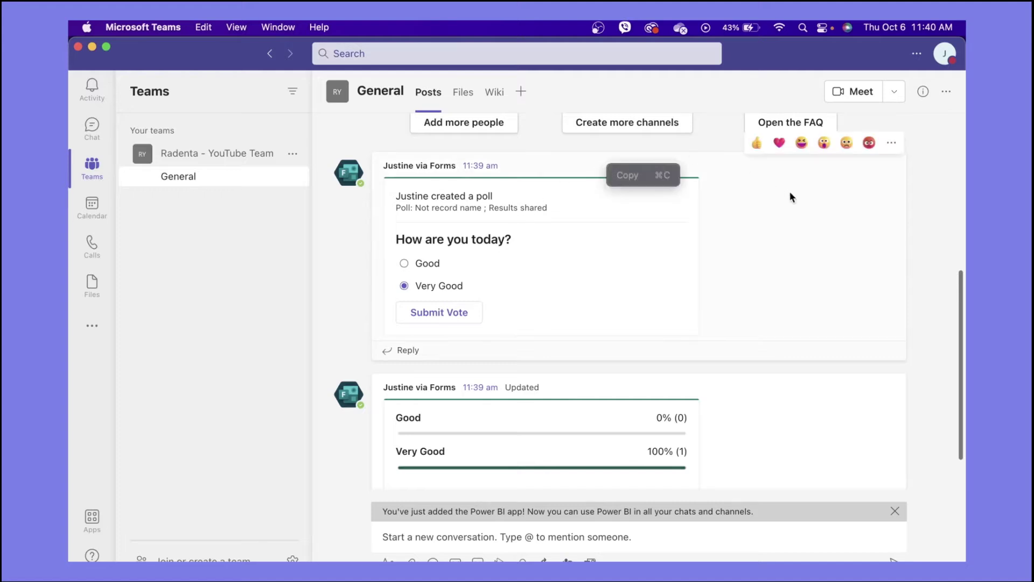
left_click(891, 143)
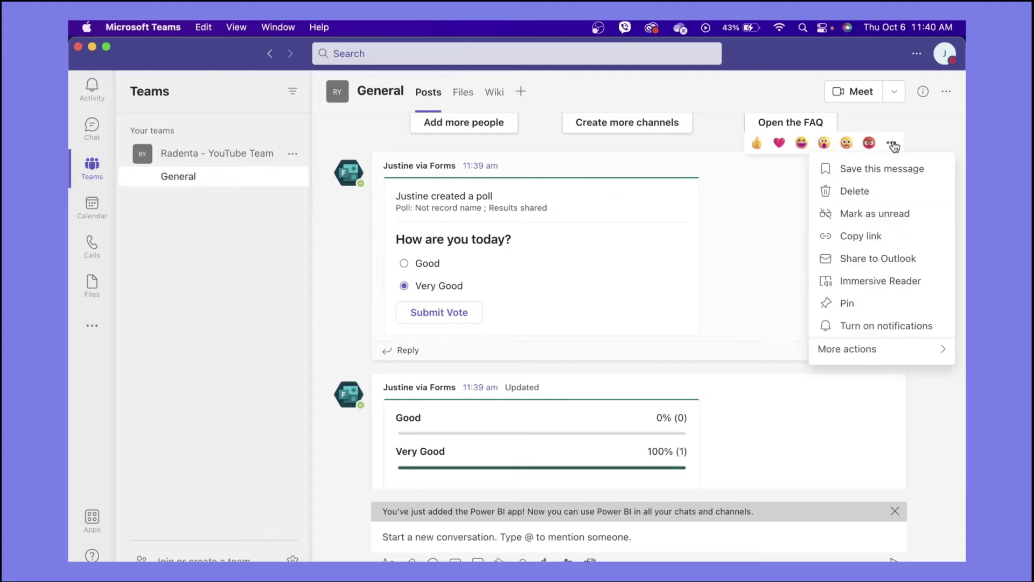
left_click(866, 259)
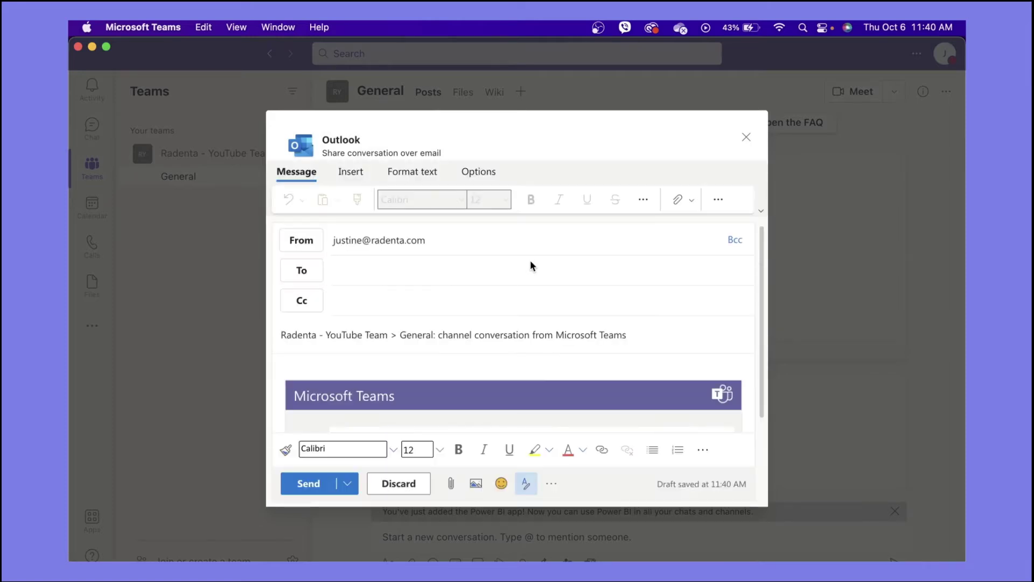
left_click(478, 273)
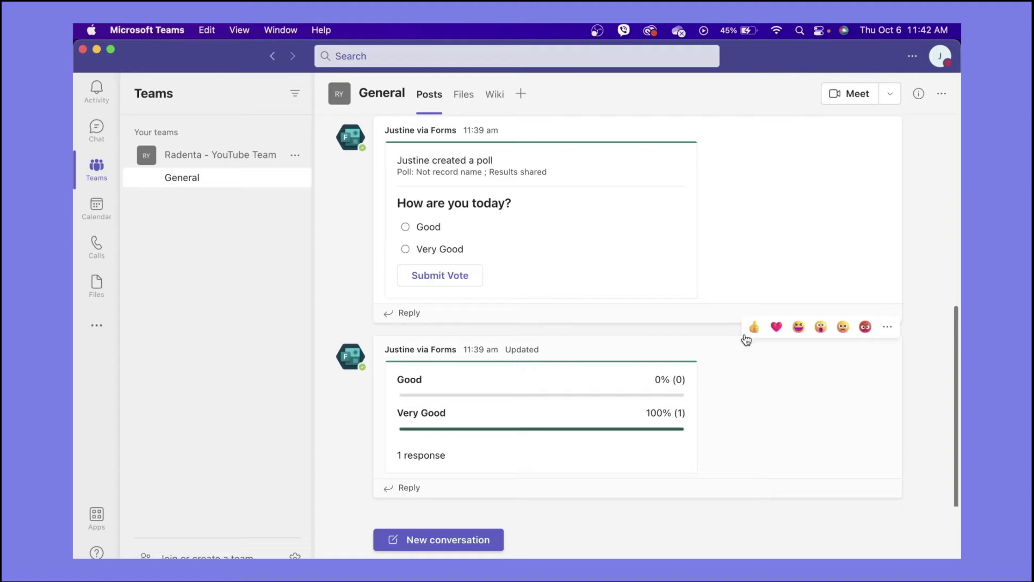
- Give the poll results post a thumbs-up reaction
left_click(753, 327)
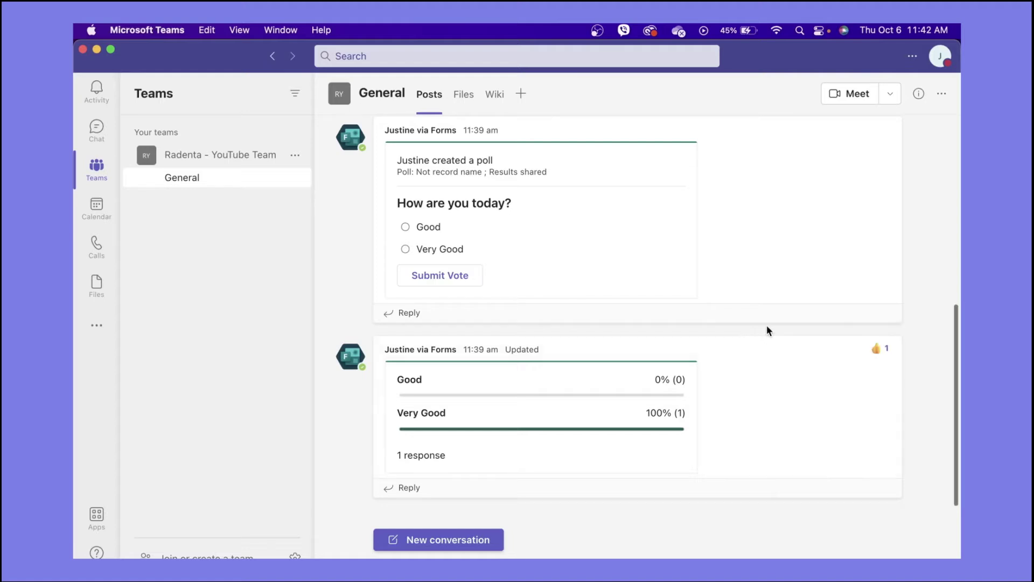
- Add a Whiteboard tab named "Radenta Whiteboard" to the General channel, with a post about it
left_click(521, 95)
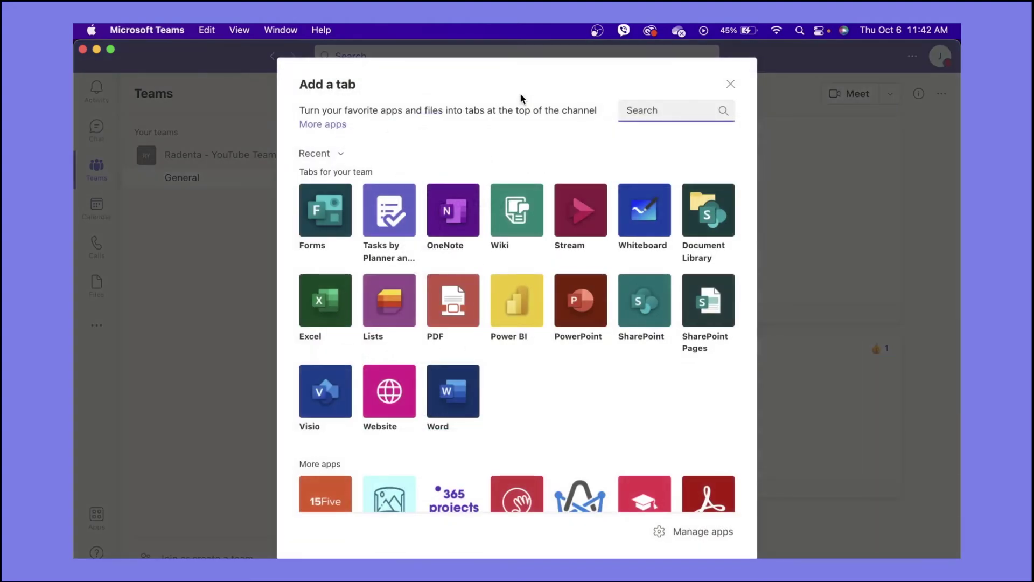
left_click(639, 209)
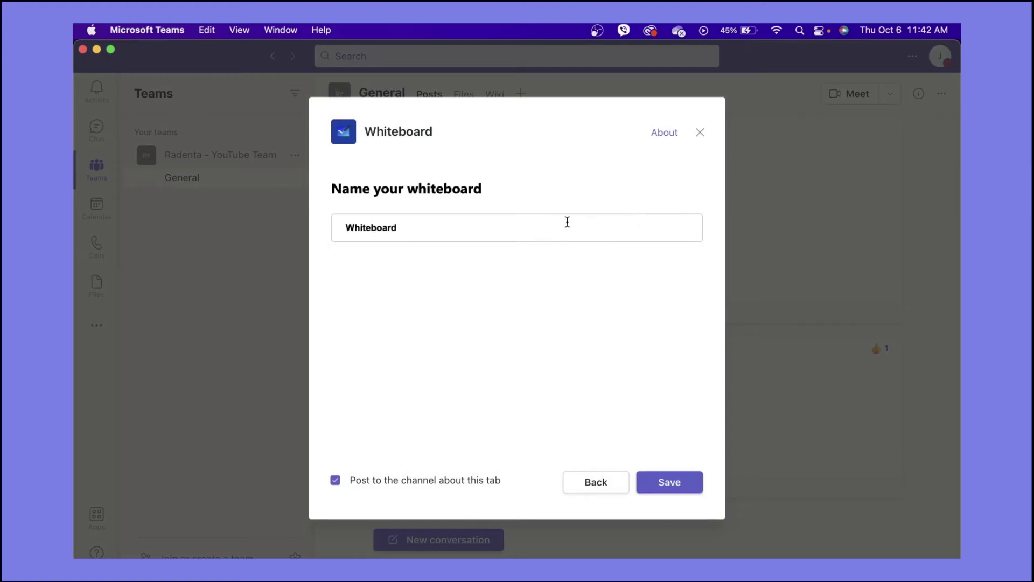
type("Radenta")
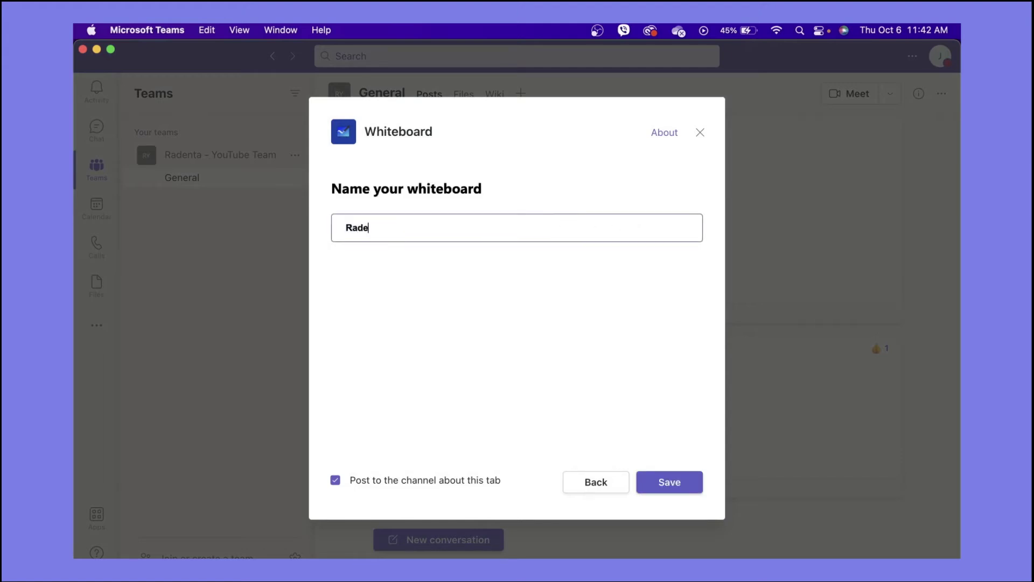
type(" Whiteboard")
left_click(658, 481)
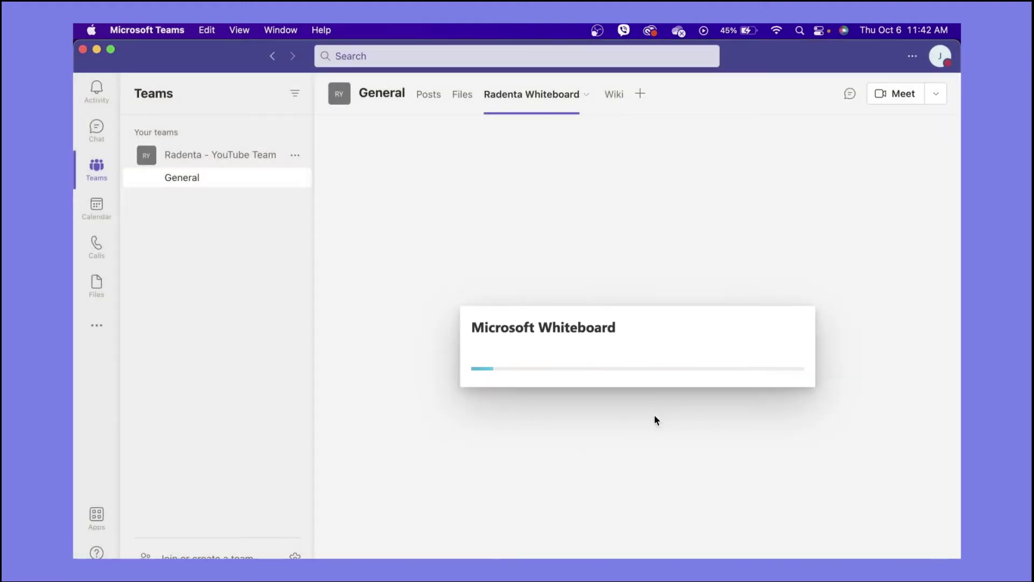
- Add the text "October 3, 2022" to the whiteboard, move it up and to the right, and place another text box there
scroll(582, 284, "down", 10)
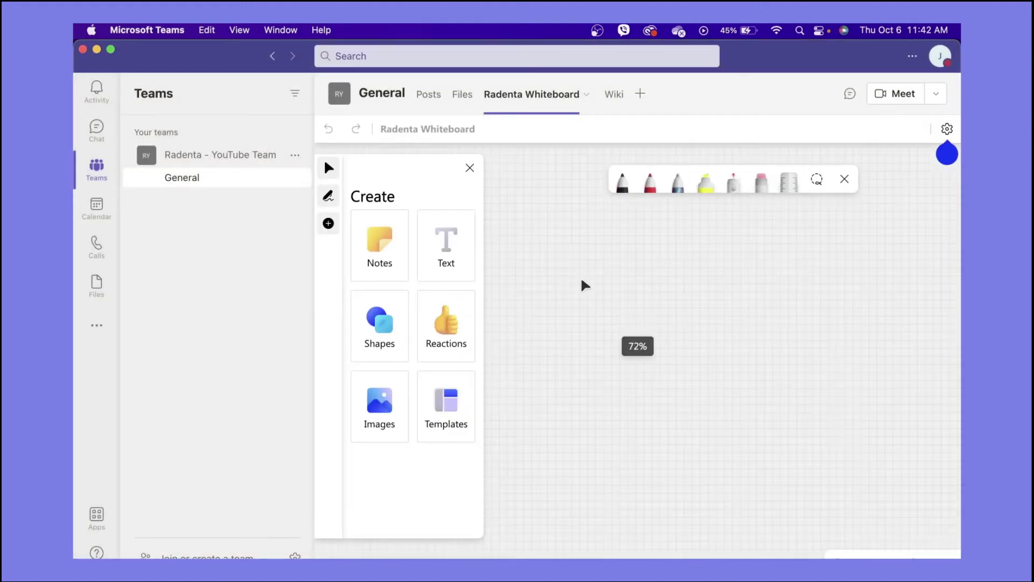
left_click(446, 246)
left_click(571, 299)
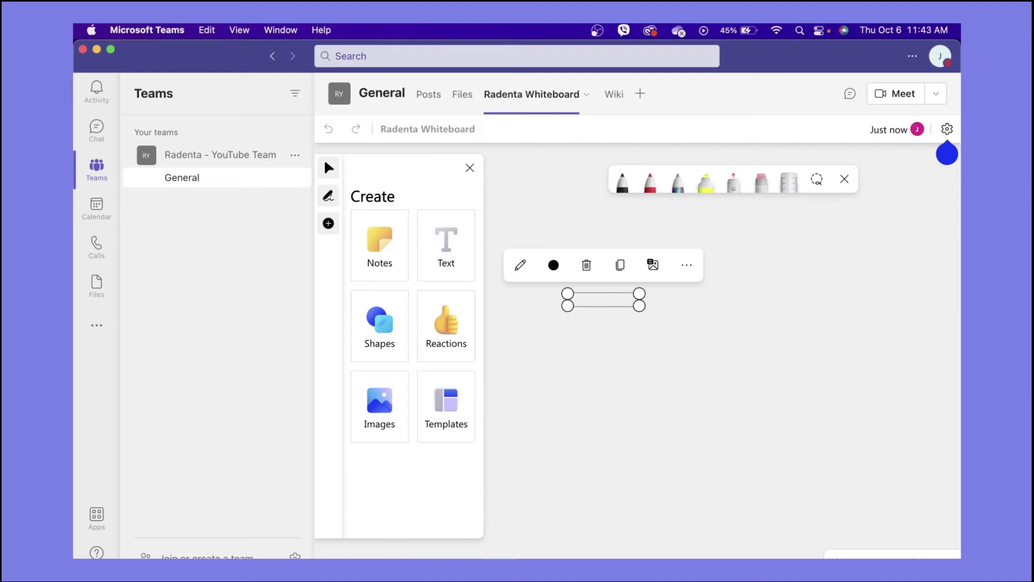
type("October 3, 2022")
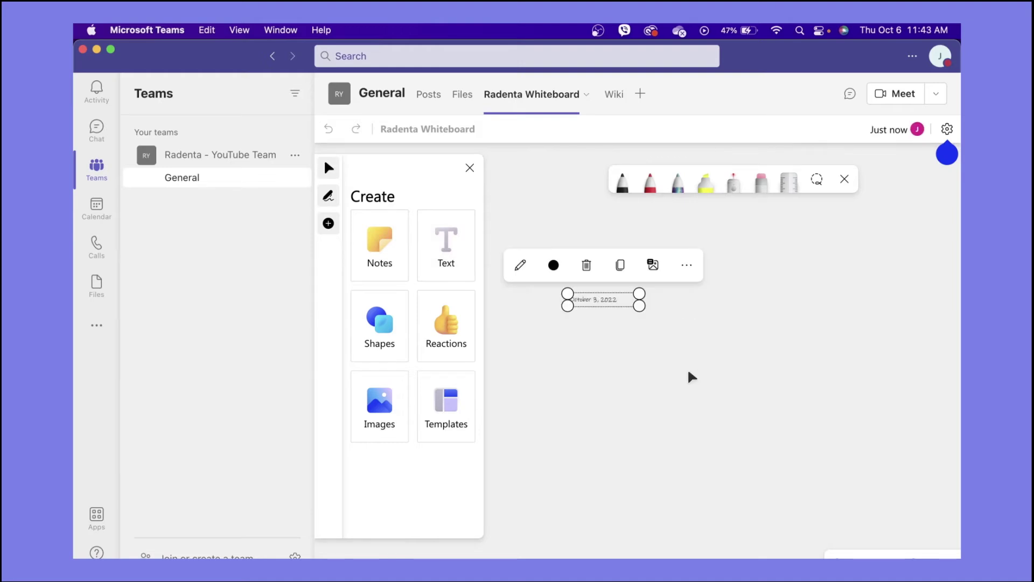
left_click_drag(613, 303, 716, 251)
left_click(446, 246)
left_click(729, 250)
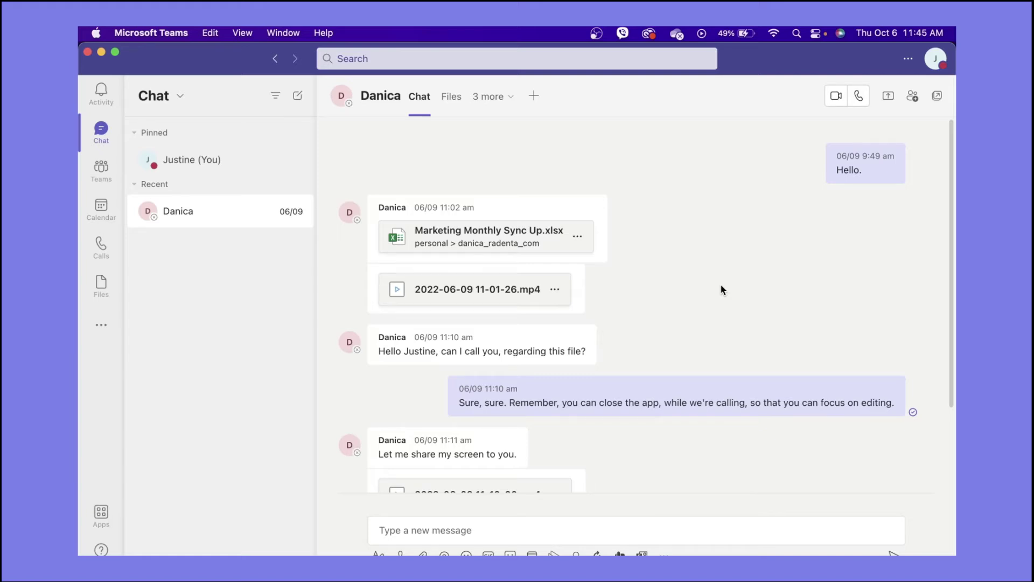
- Save the chat message that contains the Marketing Monthly Sync Up.xlsx file
mouse_move(586, 202)
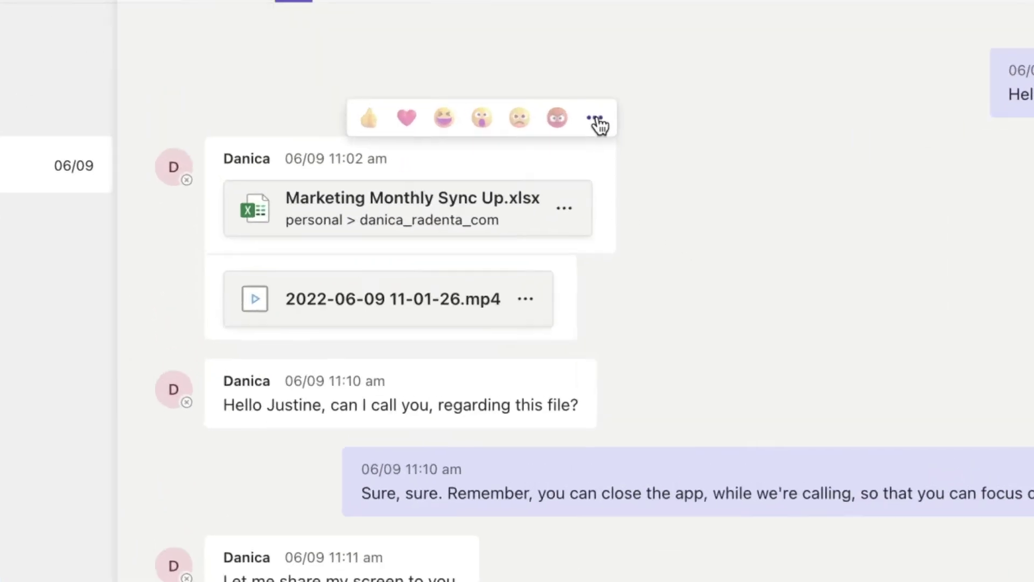
left_click(597, 121)
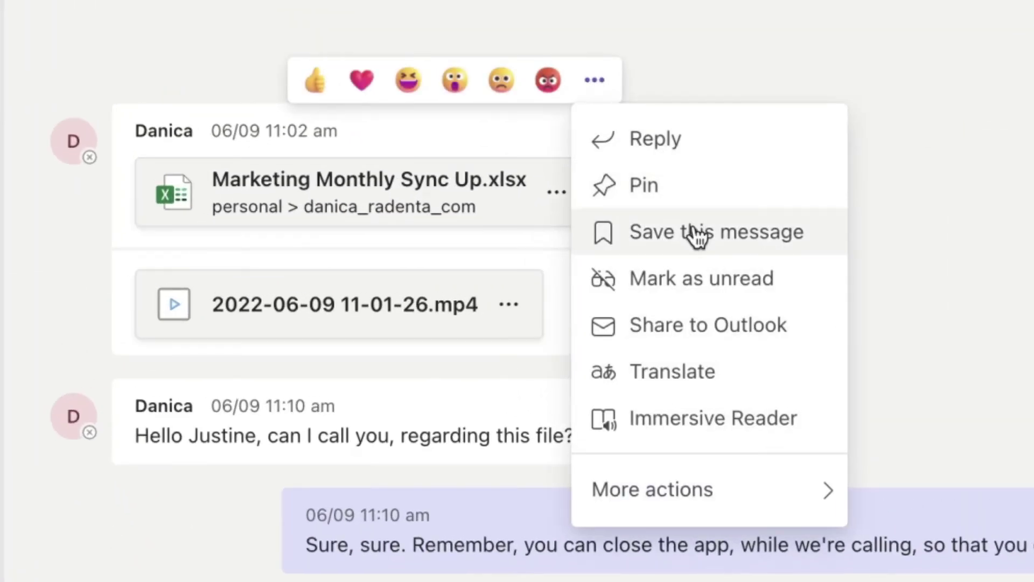
left_click(693, 231)
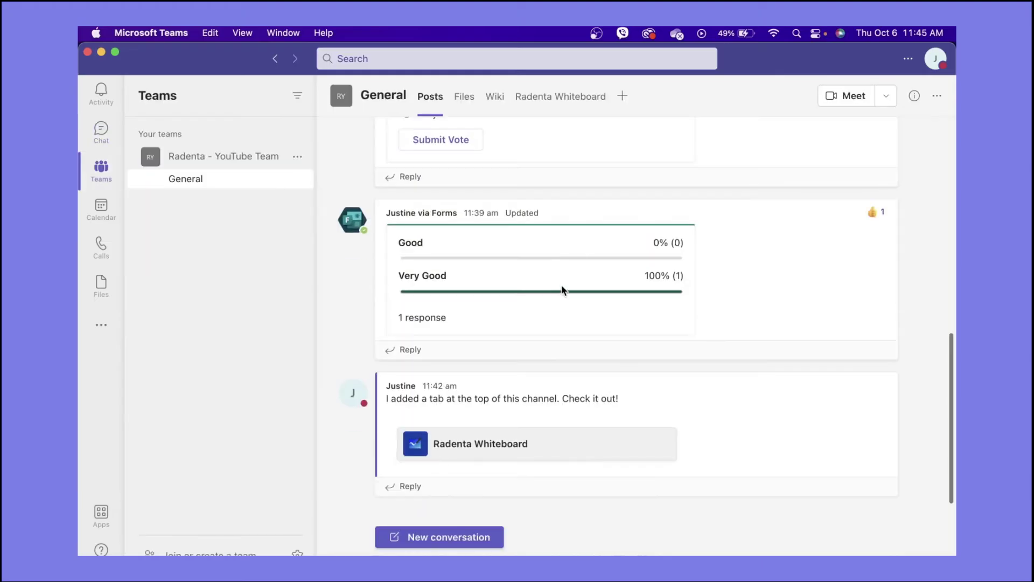
mouse_move(879, 367)
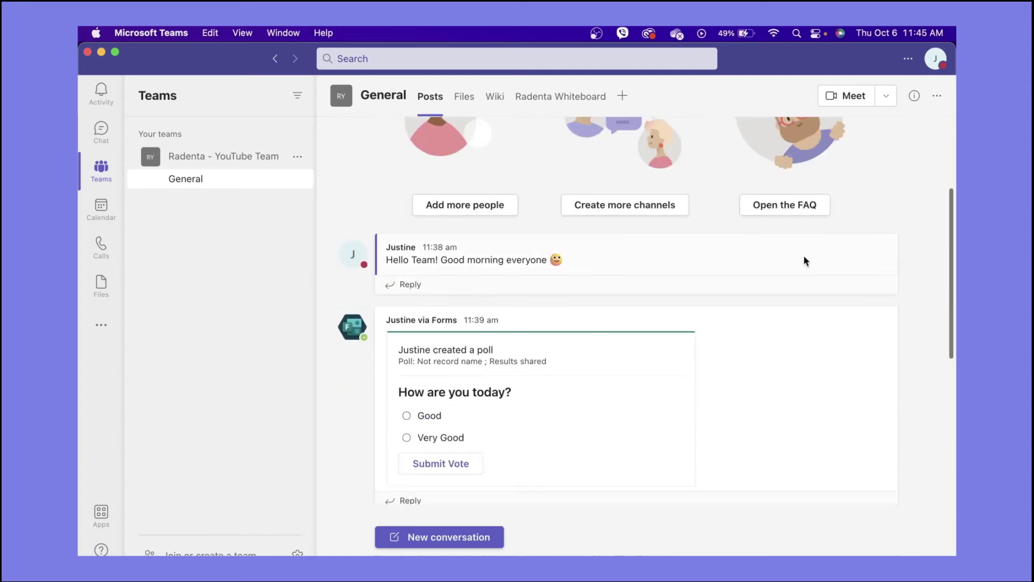
- Save the "Hello Team! Good morning everyone" post and open the list of saved messages
left_click(884, 224)
left_click(860, 255)
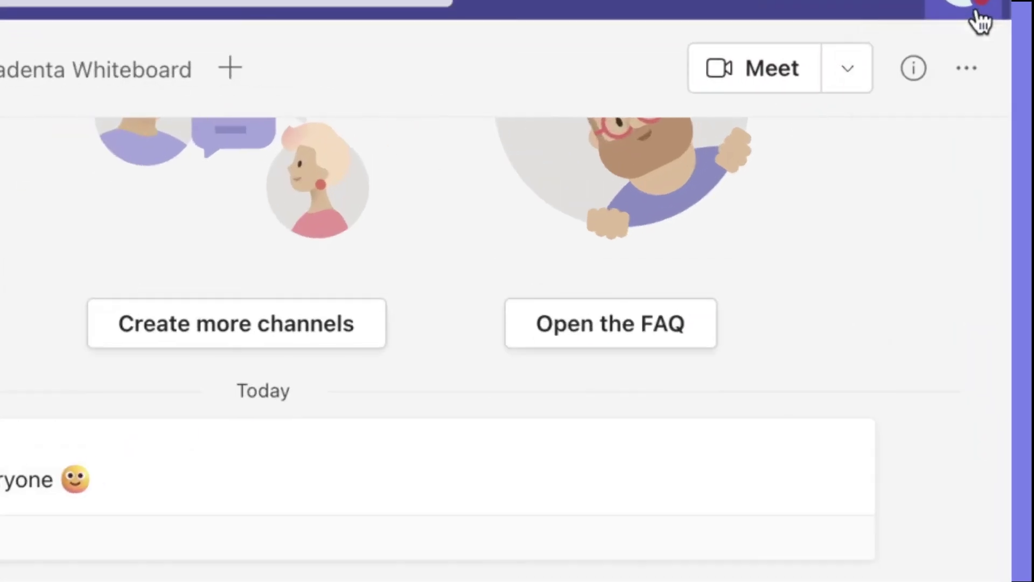
left_click(936, 58)
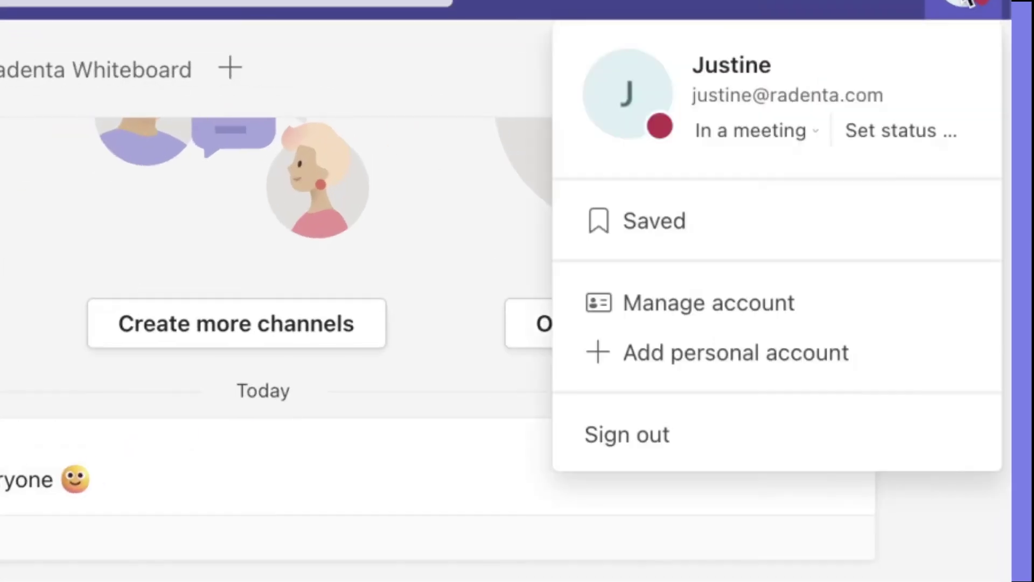
left_click(761, 232)
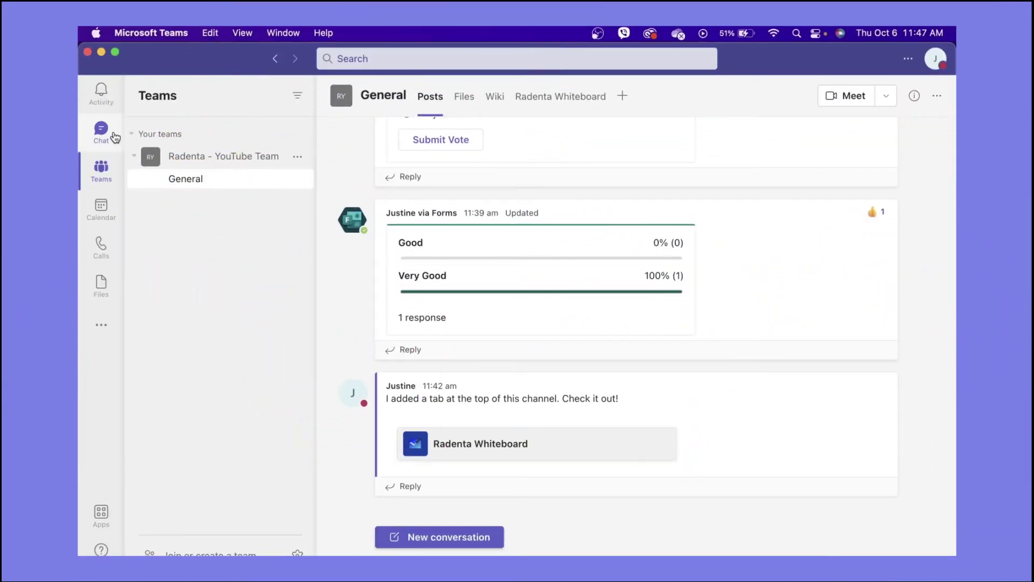
- Open the Powerpoint Presentation Live meeting chat, followed by the one-to-one chat with the colleague
left_click(101, 149)
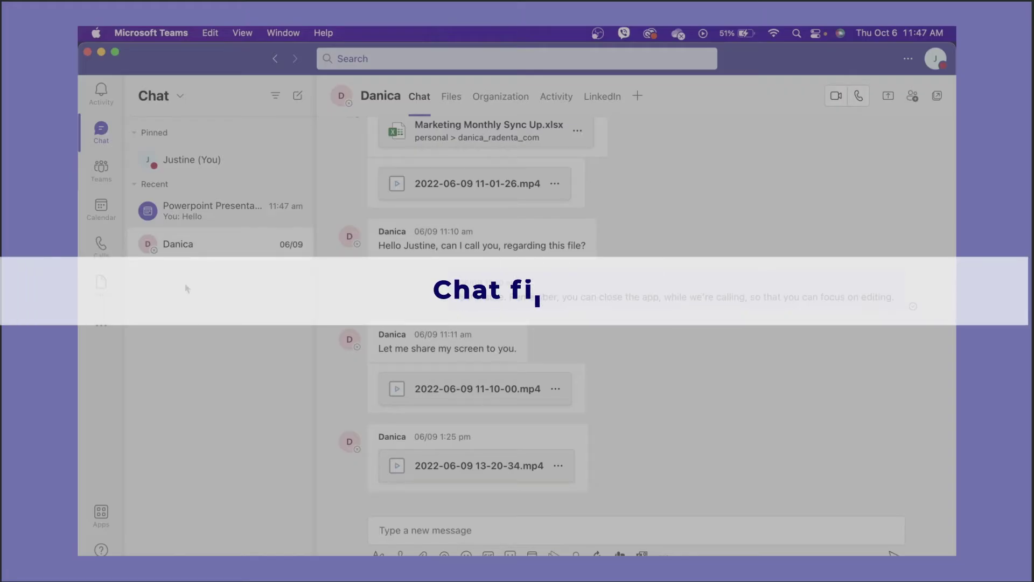
left_click(191, 213)
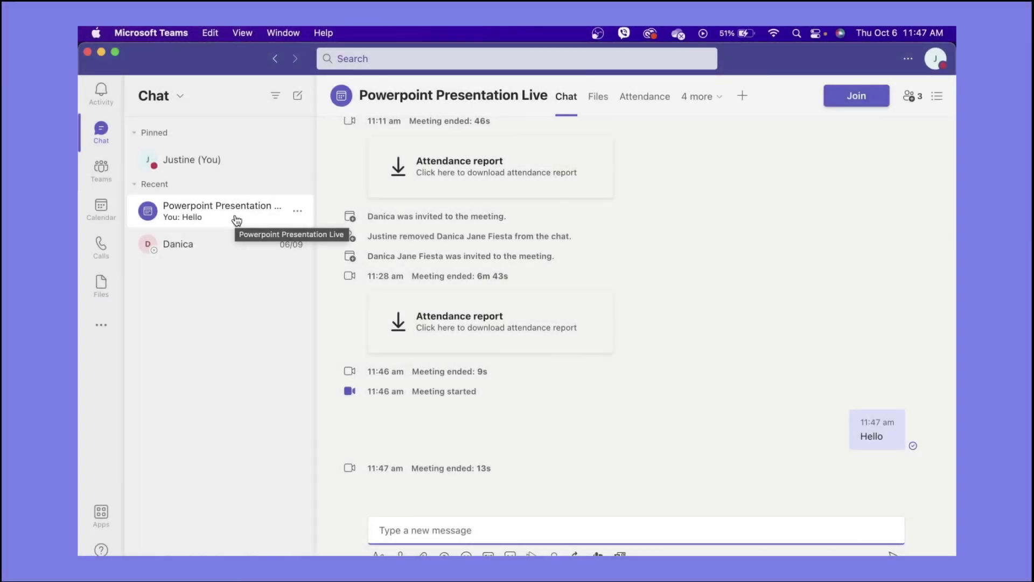
left_click(216, 249)
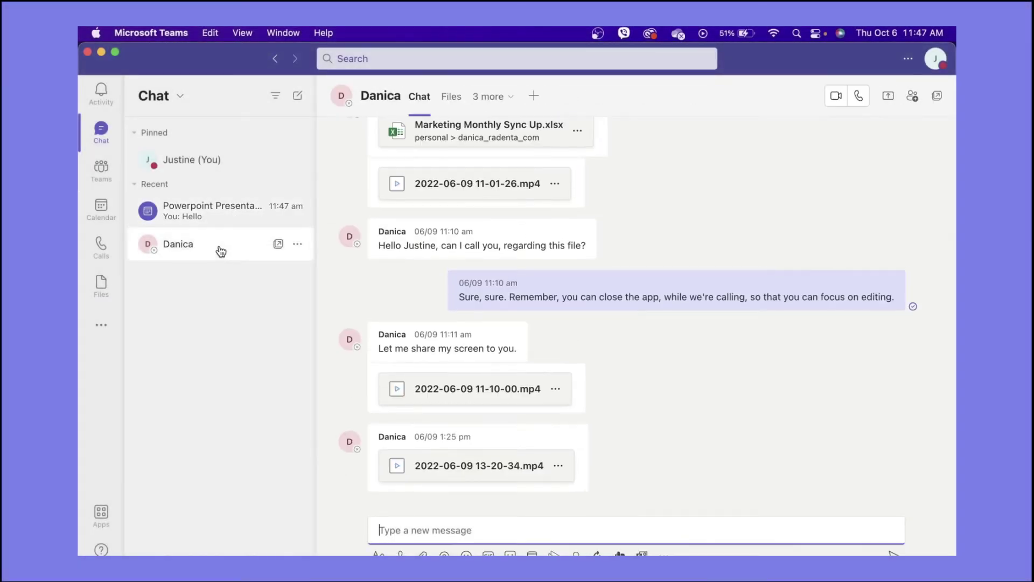
- Filter the chat list by the colleague's first name, and clear the name filter
left_click(280, 98)
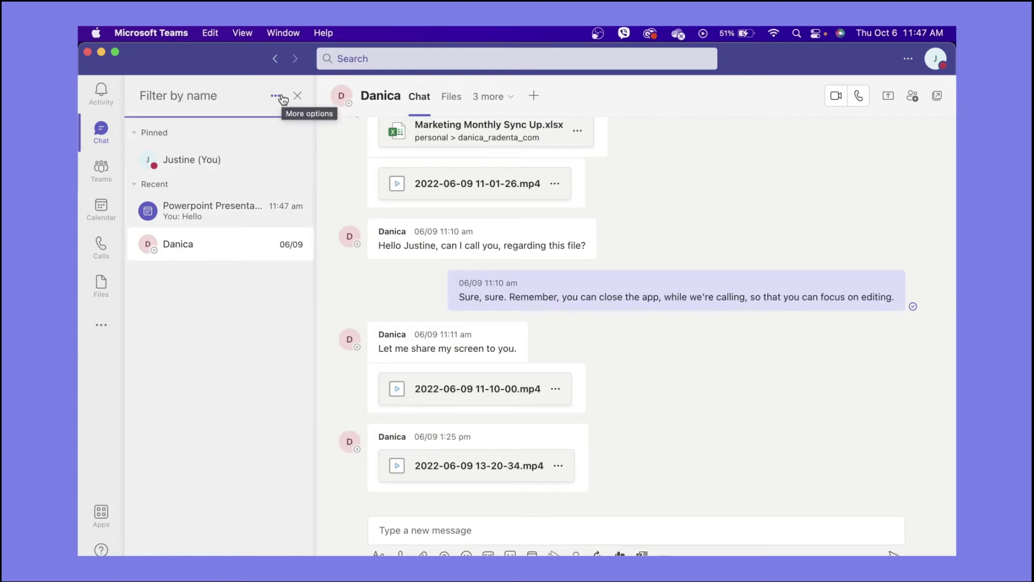
type("Danica")
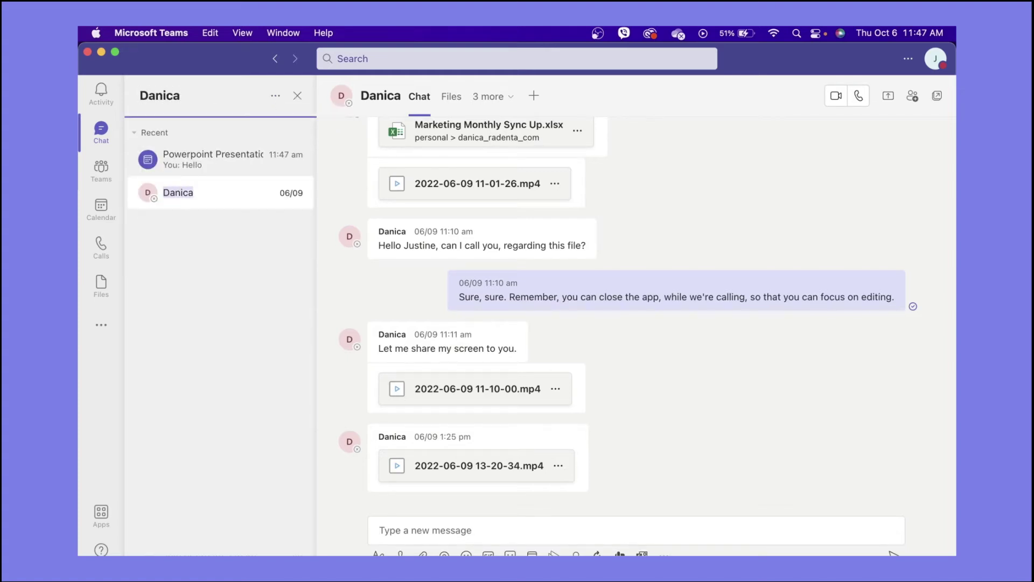
key("BackSpace")
key("BackSpace")
key("BackSpace")
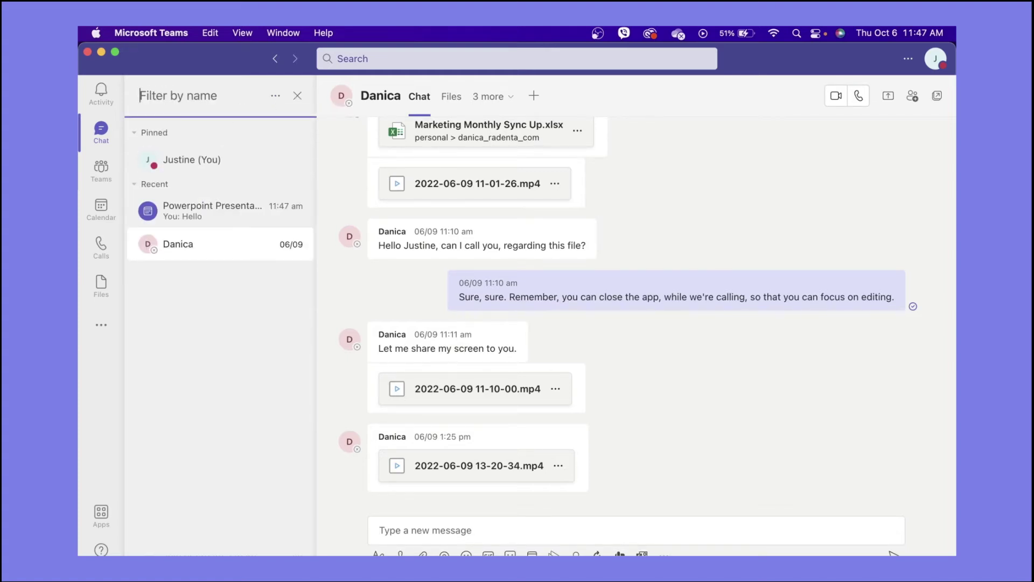
- Filter the chat list by unread messages, chats and meetings one at a time, clearing each filter
left_click(275, 95)
left_click(295, 120)
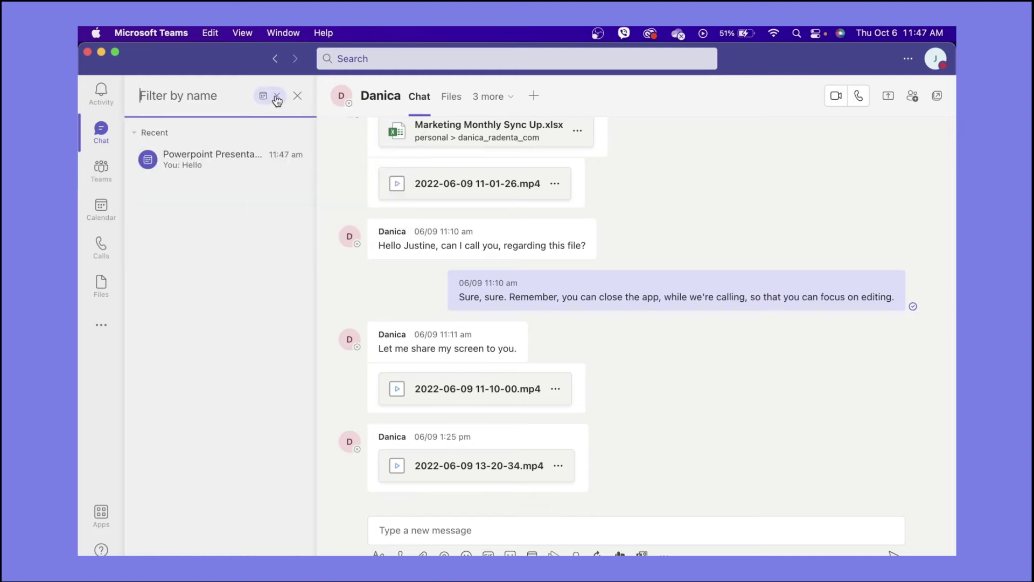
left_click(277, 96)
left_click(276, 95)
left_click(301, 143)
left_click(277, 95)
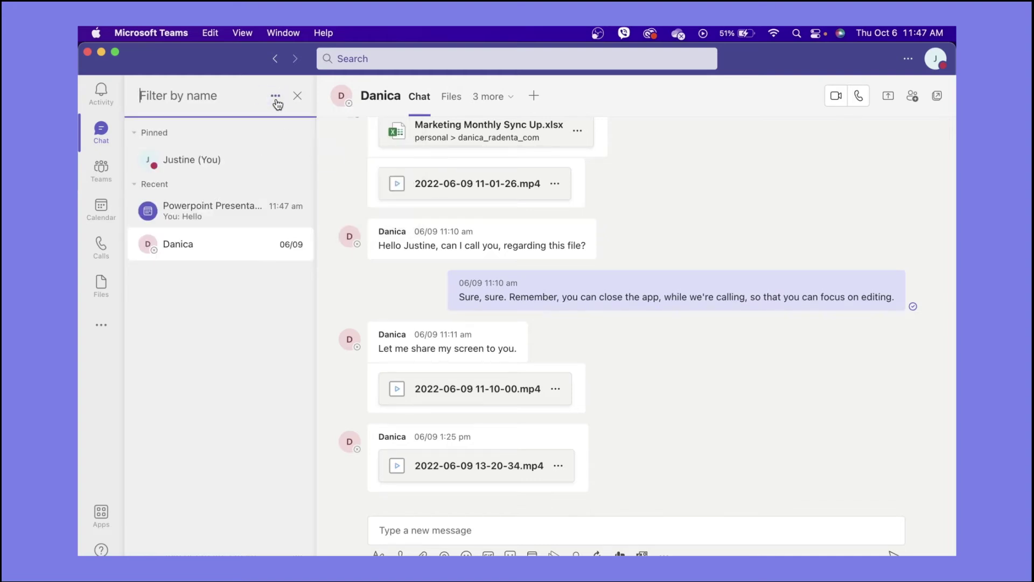
left_click(275, 96)
left_click(294, 125)
left_click(277, 96)
- Filter the chat list by apps and by muted conversations, and close the chat filter
left_click(275, 95)
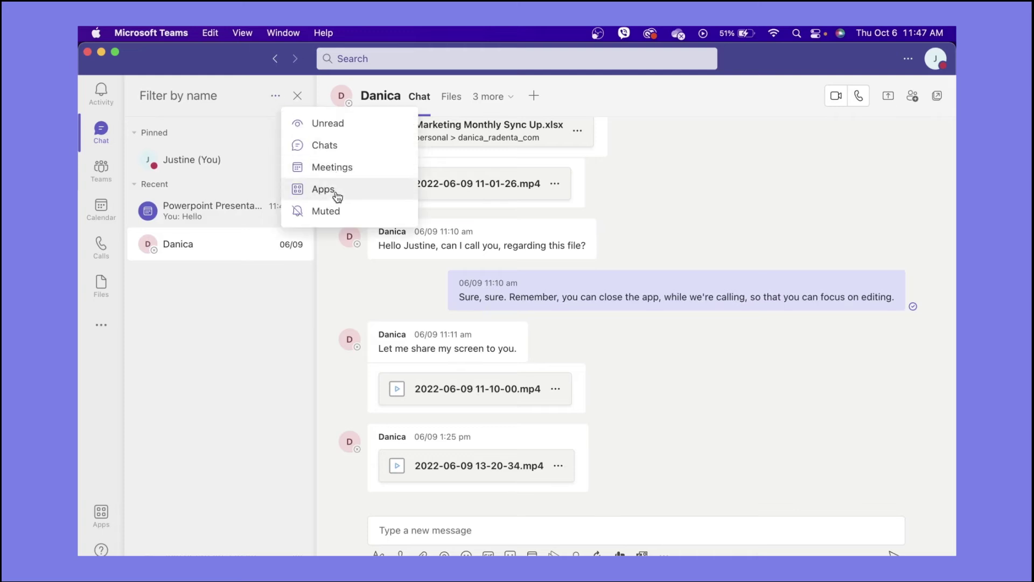
left_click(332, 192)
left_click(277, 96)
left_click(275, 95)
left_click(338, 209)
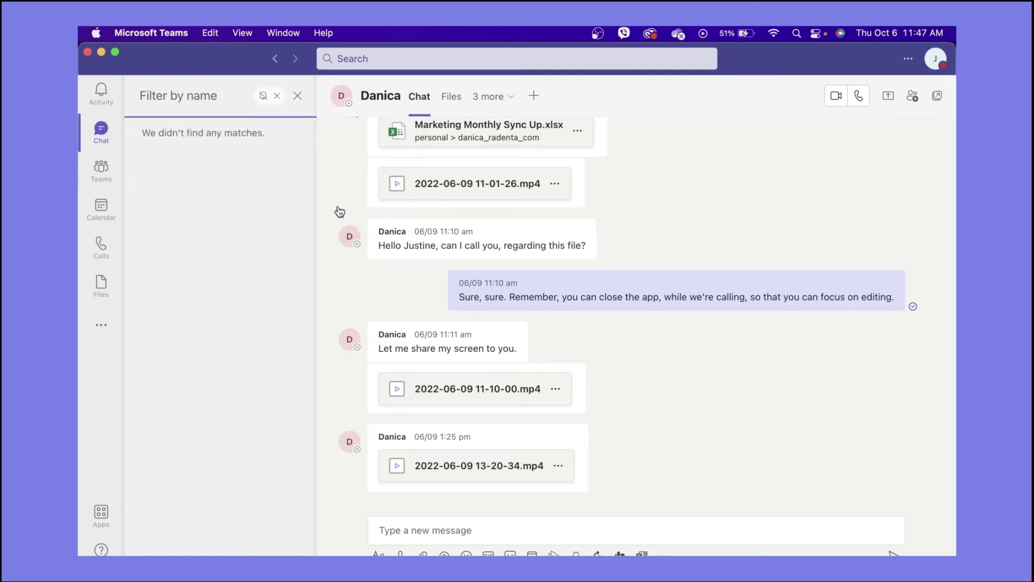
left_click(277, 96)
left_click(275, 95)
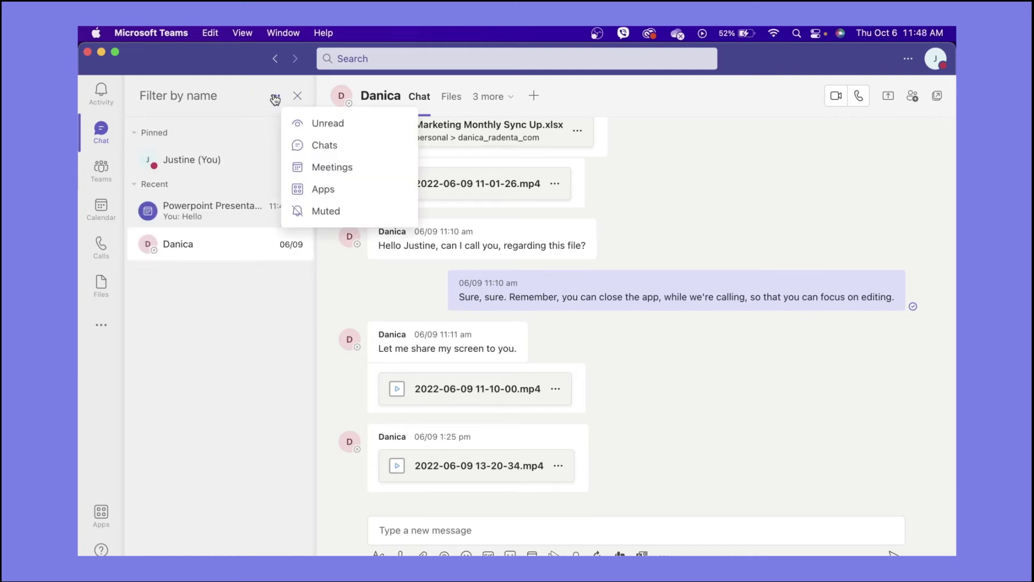
left_click(276, 97)
left_click(296, 96)
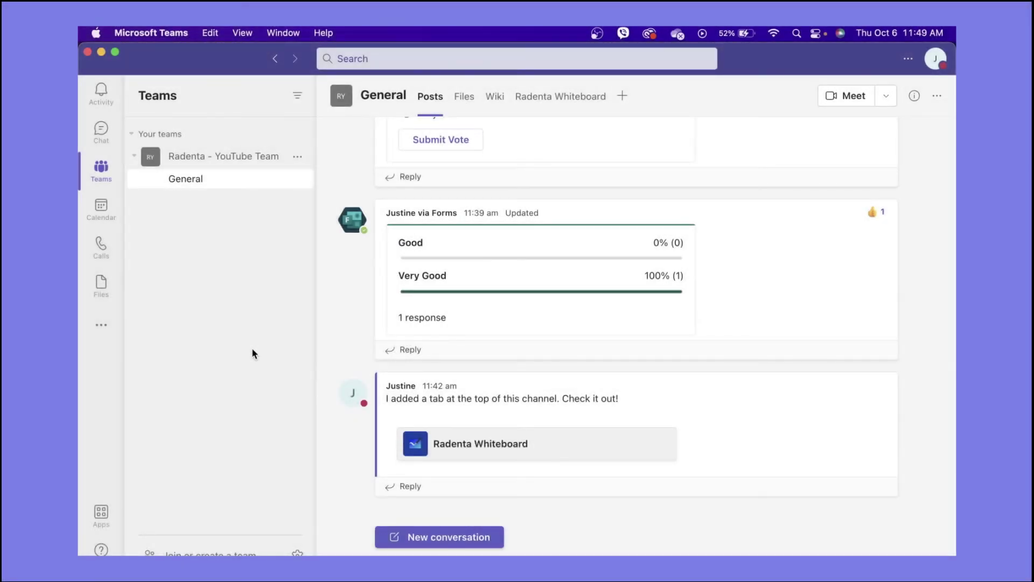
- Join the Powerpoint Presentation Live meeting on October 6 from the calendar, using computer audio
left_click(102, 210)
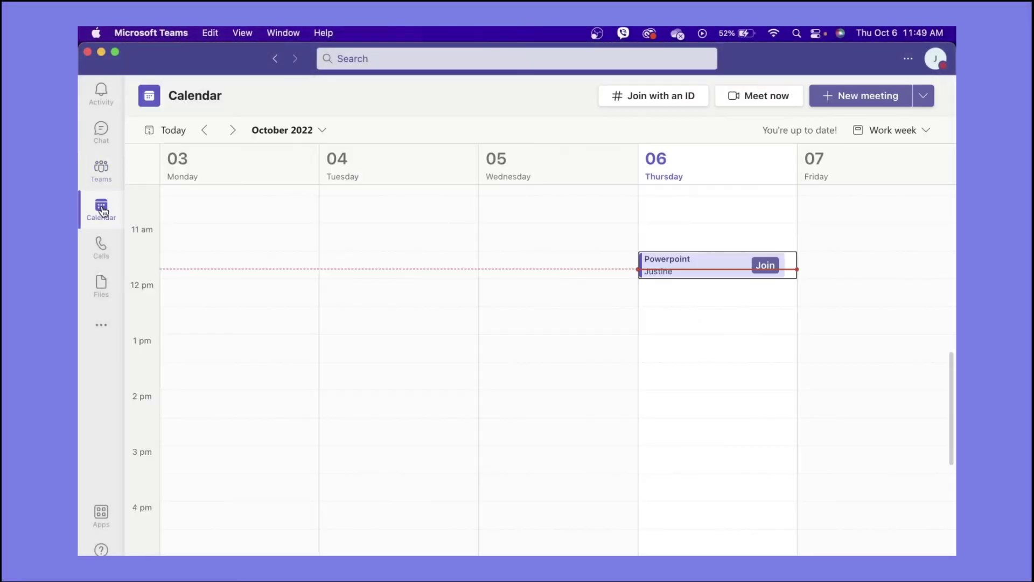
left_click(725, 262)
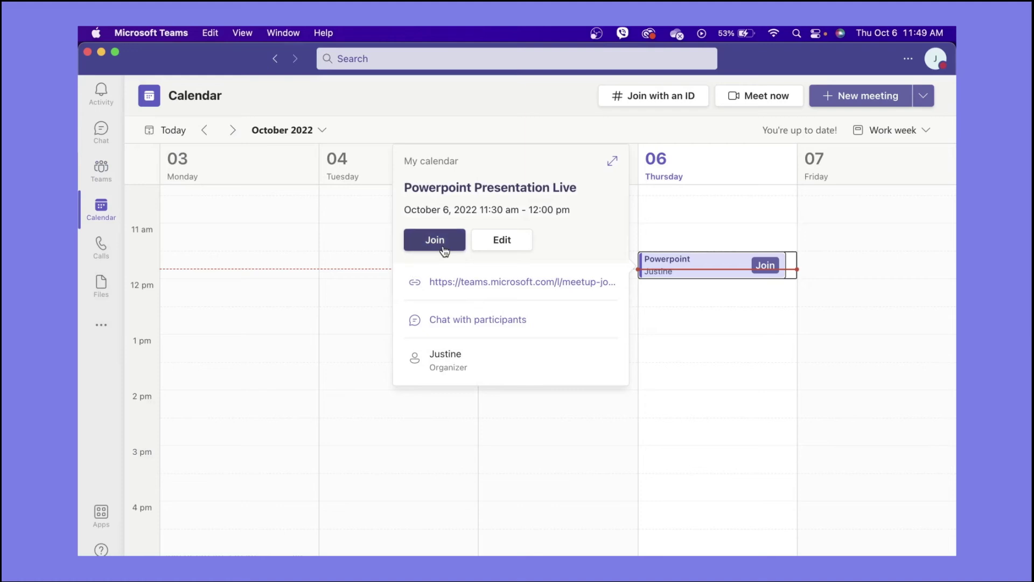
left_click(444, 248)
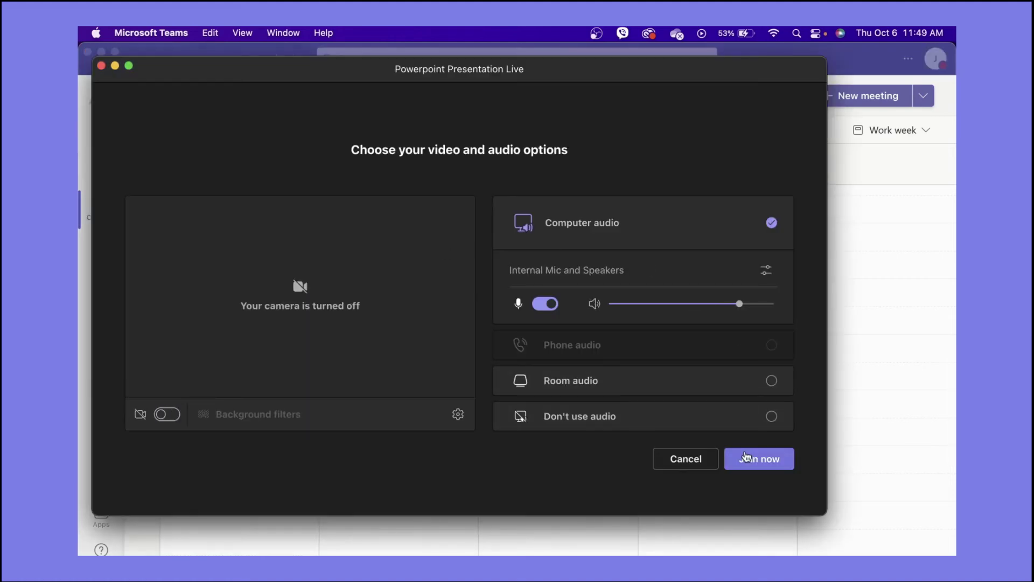
left_click(746, 458)
- Open the meeting options, examine who can bypass the lobby, and switch the callers' lobby bypass on and back off
left_click(574, 108)
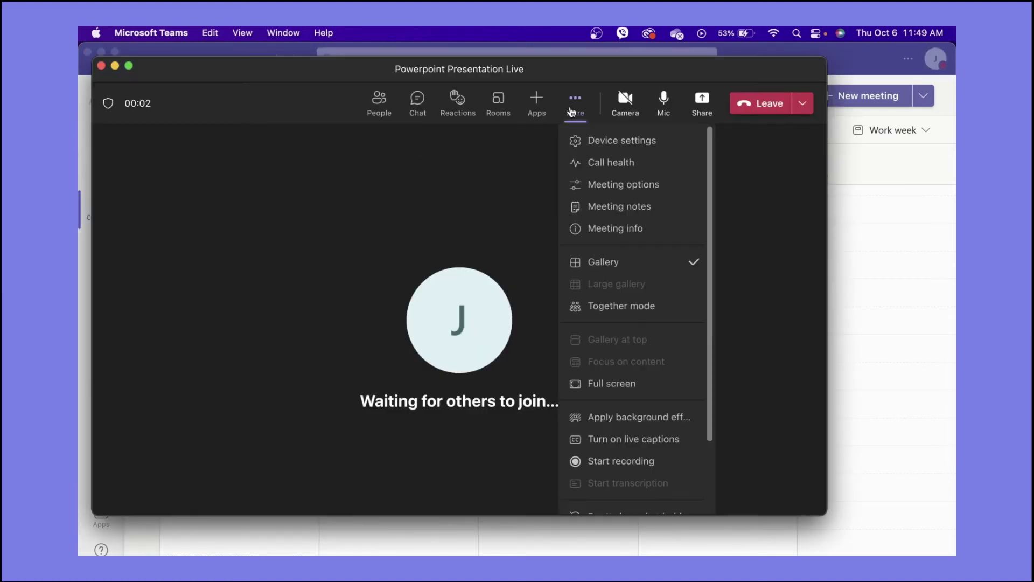
left_click(610, 183)
left_click(686, 221)
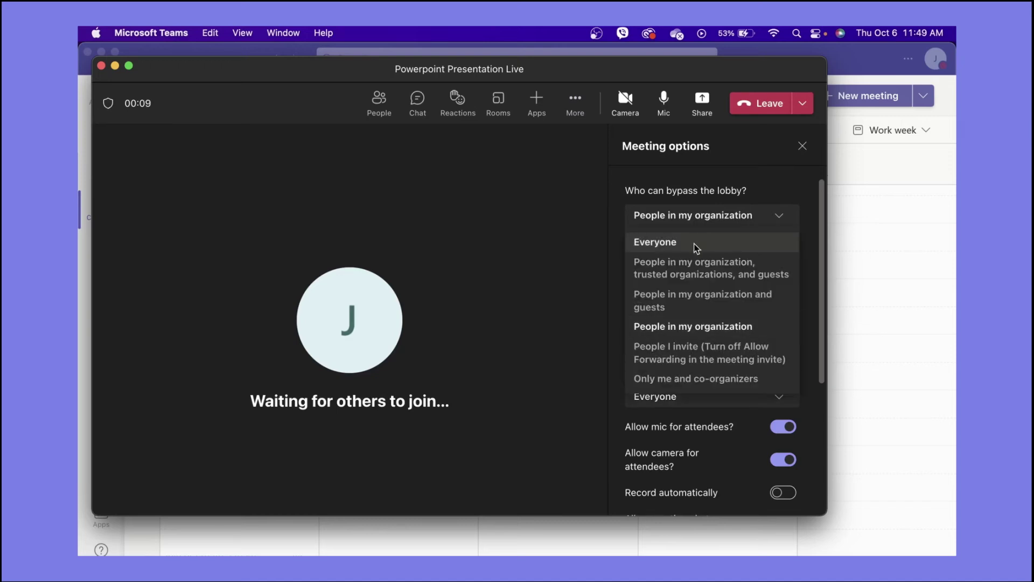
left_click(790, 191)
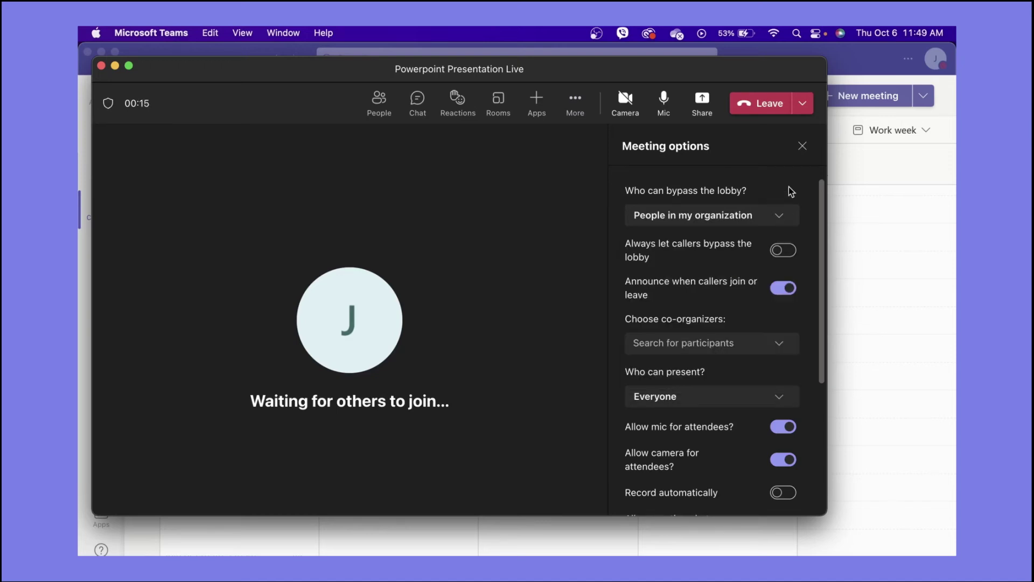
left_click(786, 251)
left_click(786, 251)
- Choose the colleague as the meeting's co-organizer and set who can present to Everyone
left_click(777, 346)
left_click(711, 388)
left_click(770, 381)
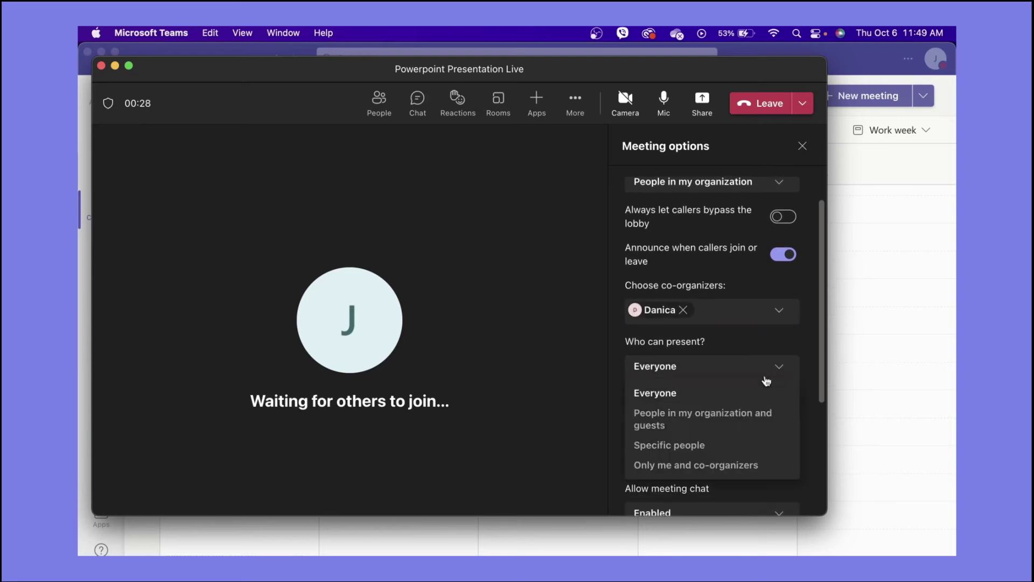
left_click(743, 393)
- Disallow mic and camera for attendees, and turn on automatic recording and Q&A in the meeting options
scroll(742, 417, "down", 5)
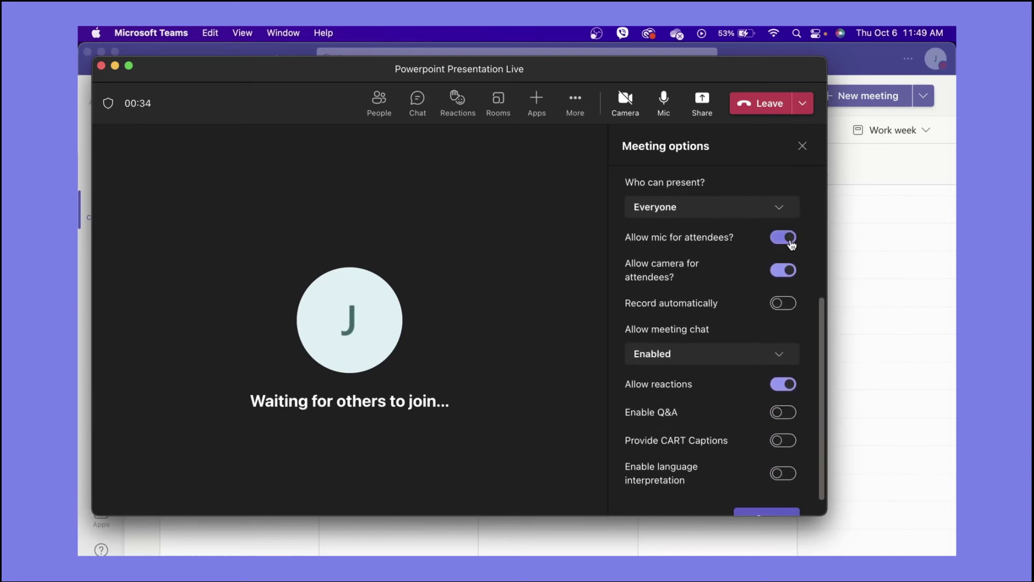
left_click(789, 239)
left_click(788, 274)
left_click(784, 302)
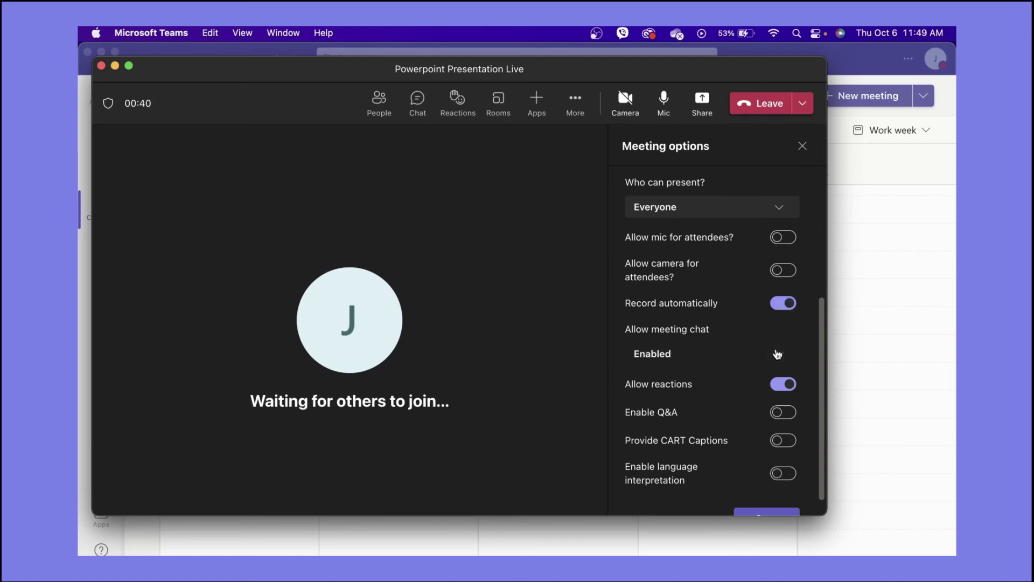
left_click(781, 353)
left_click(812, 335)
left_click(784, 412)
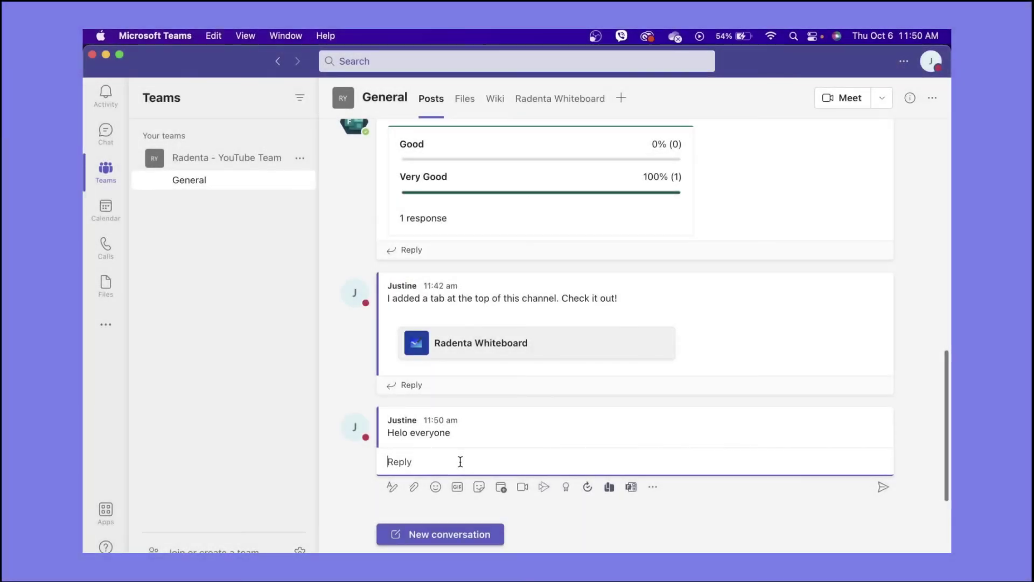
- Delete the "Helo everyone" post from the General channel
mouse_move(847, 429)
left_click(884, 403)
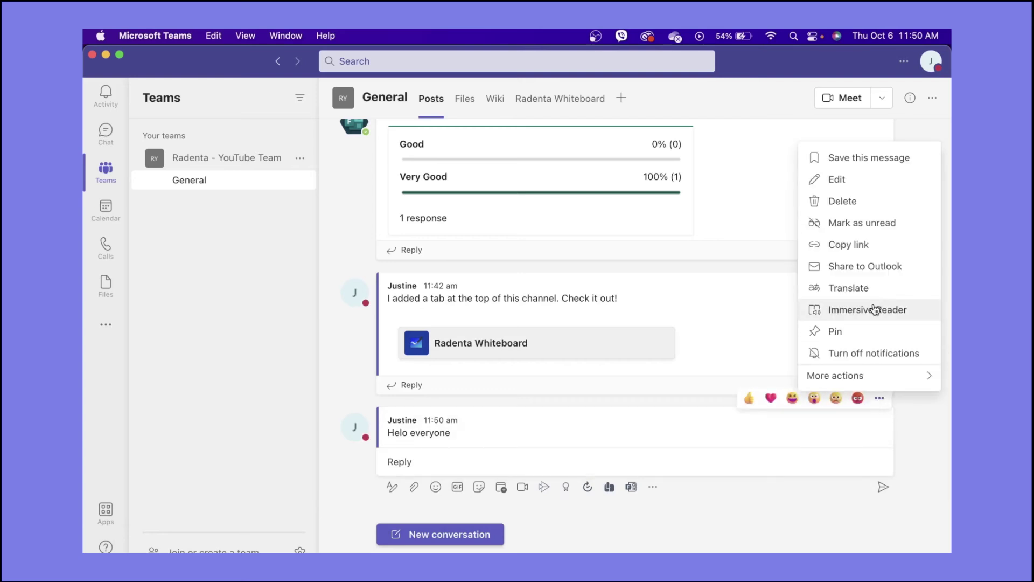
left_click(856, 200)
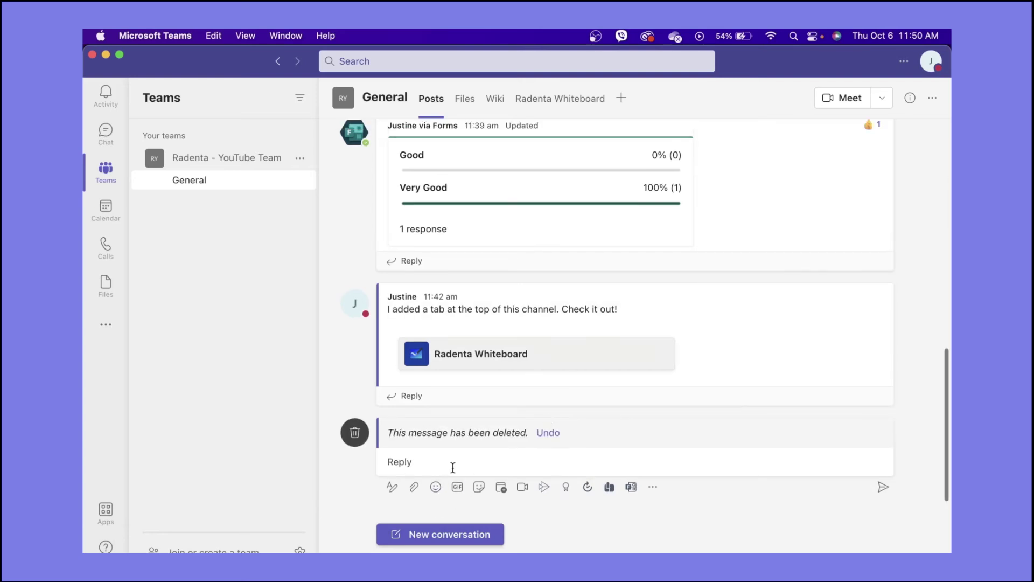
- Start a new conversation in the expanded compose box with the text "You can compose your message here without worrying that it will be sent."
left_click(442, 546)
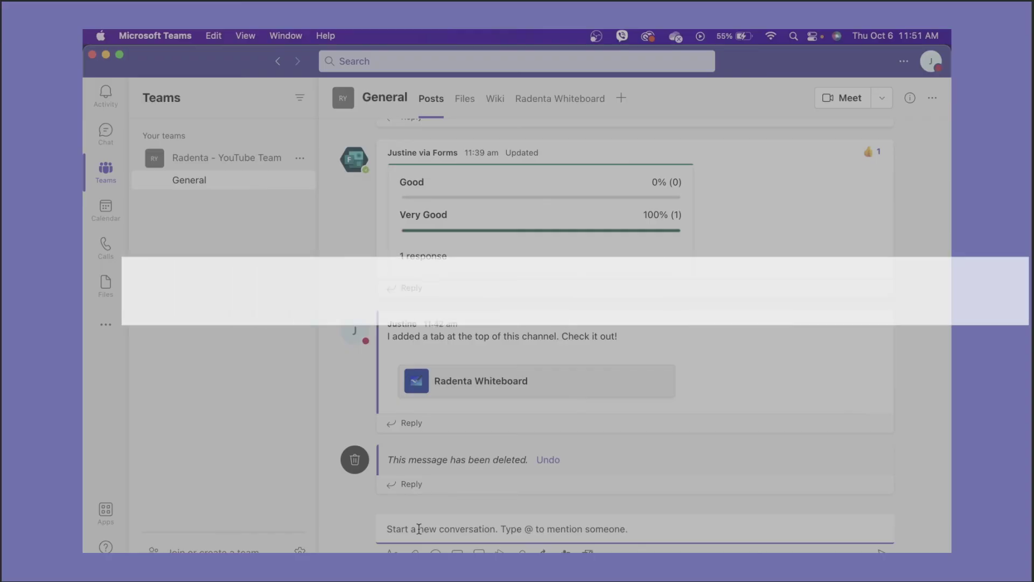
key("ctrl+shift+x")
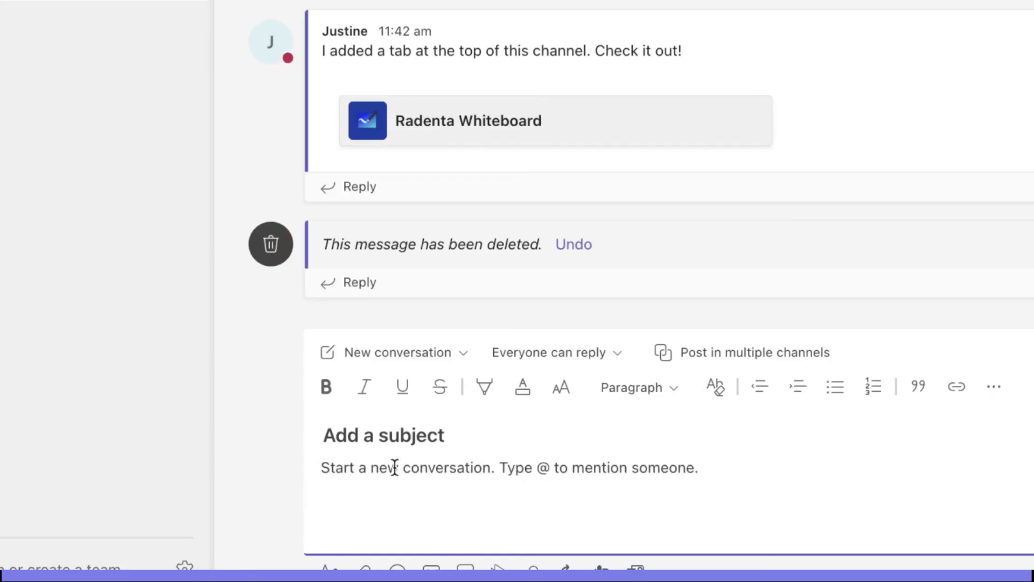
type("You")
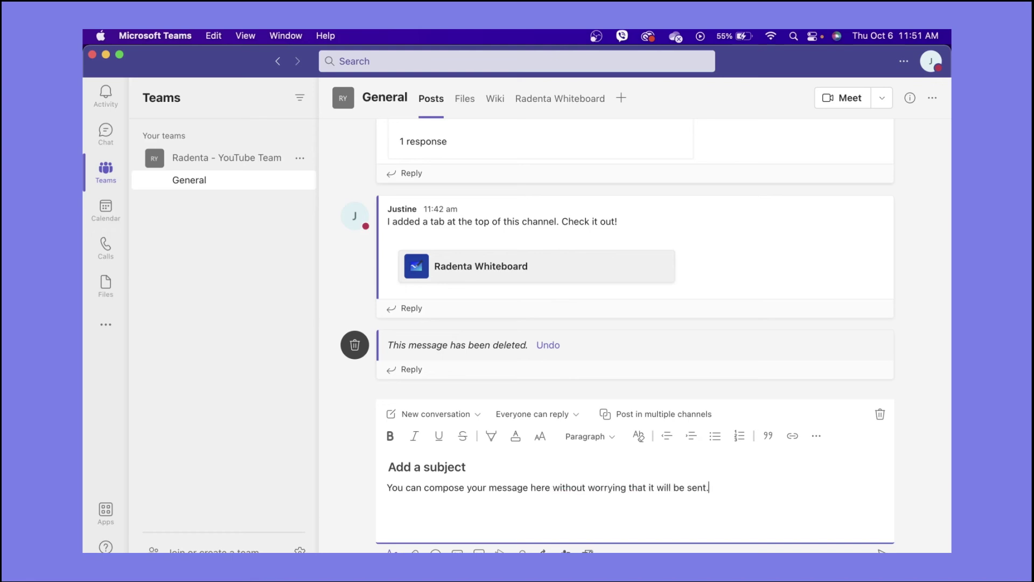
key("super+z")
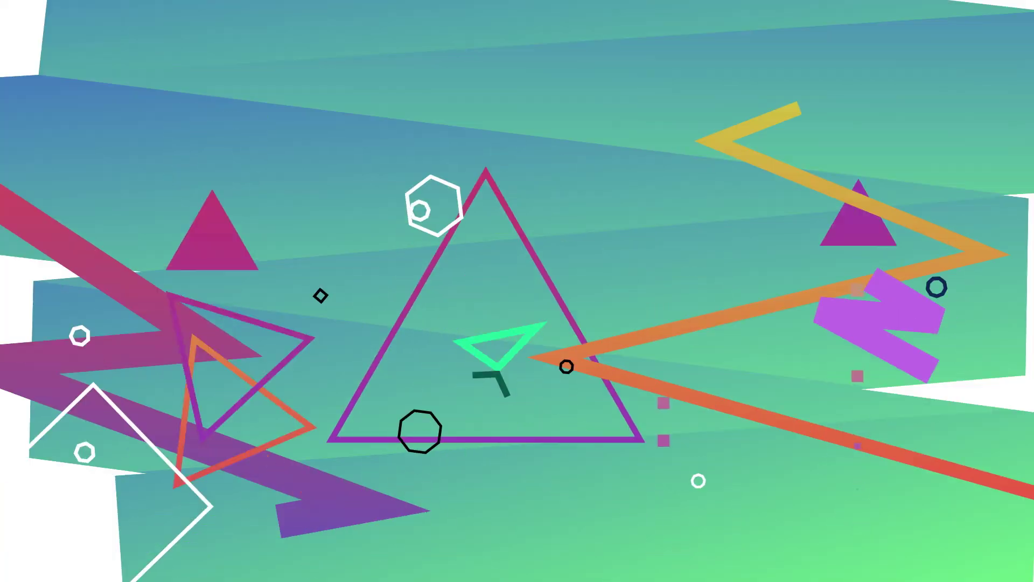